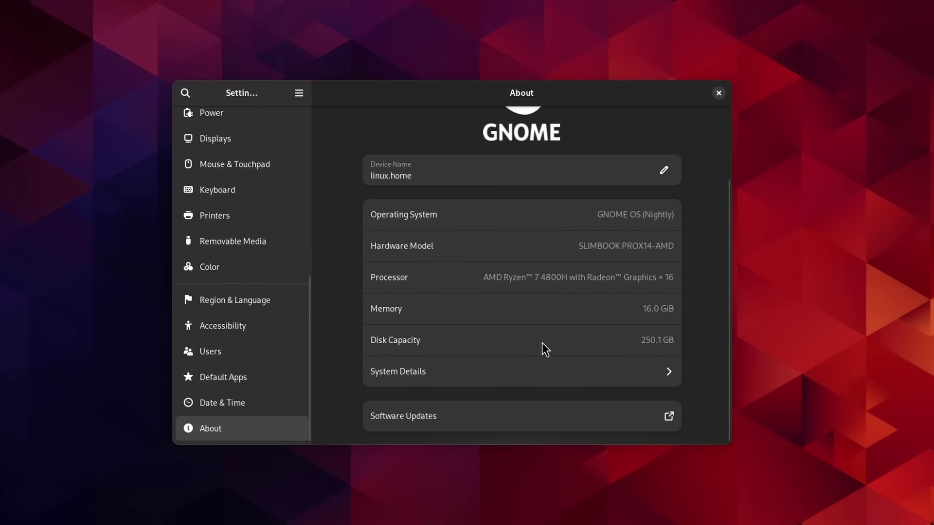
- View the detailed system information in Settings About
{"action": "left_click", "coordinate": [525, 377]}
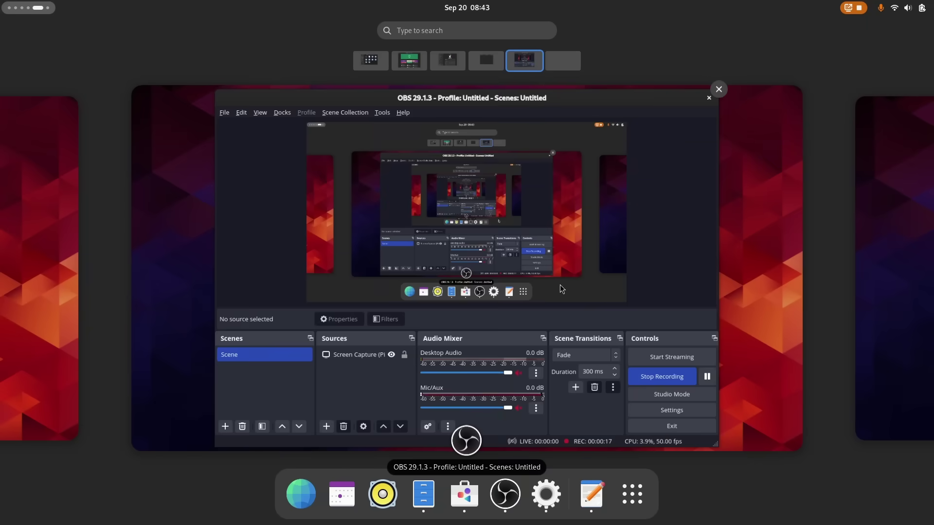
{"action": "scroll", "coordinate": [562, 289], "scroll_direction": "up", "scroll_amount": 1}
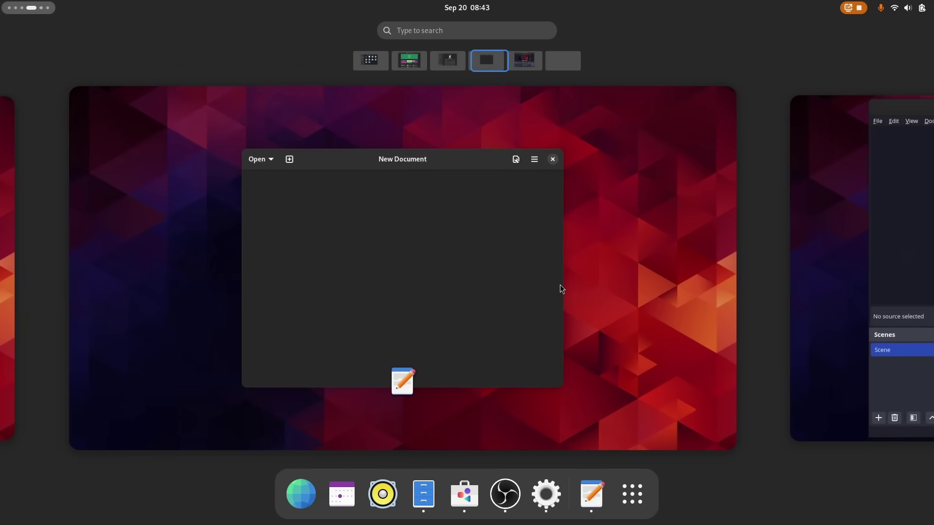
{"action": "scroll", "coordinate": [560, 286], "scroll_direction": "up", "scroll_amount": 3}
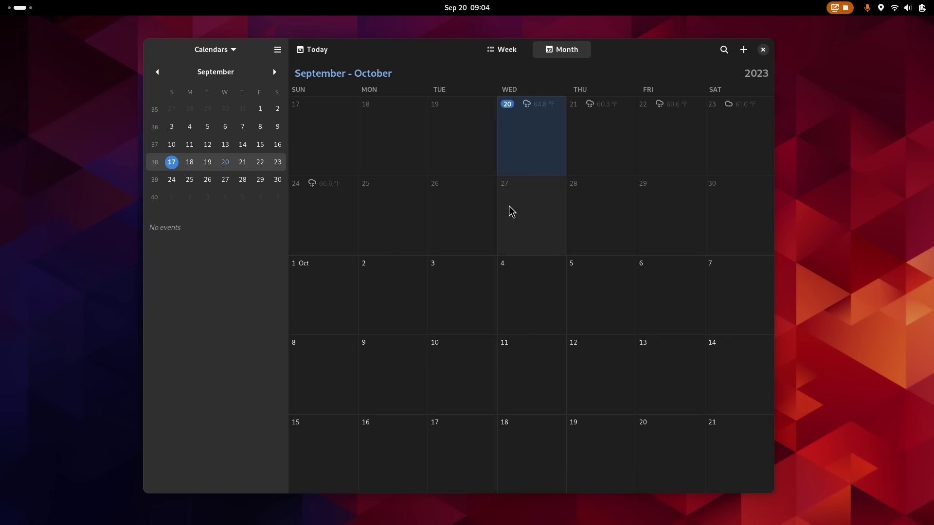
{"action": "scroll", "coordinate": [511, 212], "scroll_direction": "down", "scroll_amount": 7}
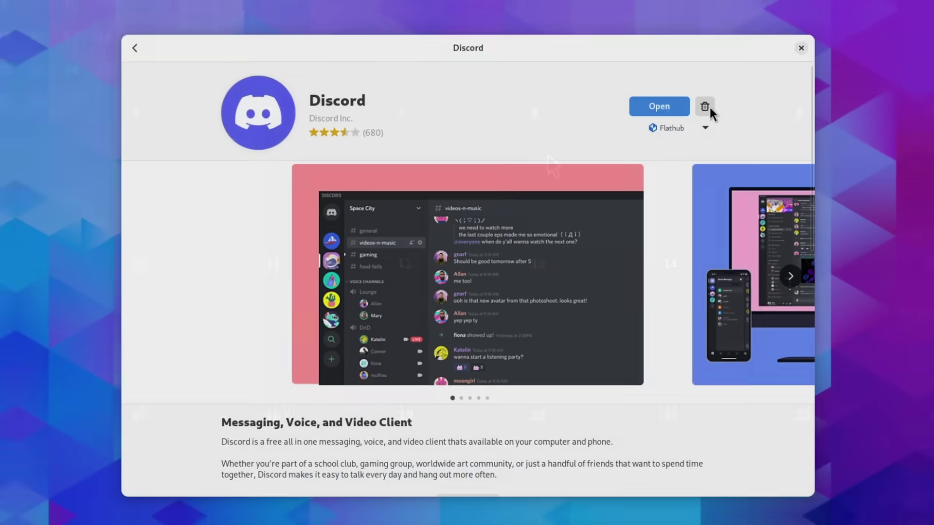
- Start uninstalling Discord in Software and scroll its page
{"action": "left_click", "coordinate": [707, 106]}
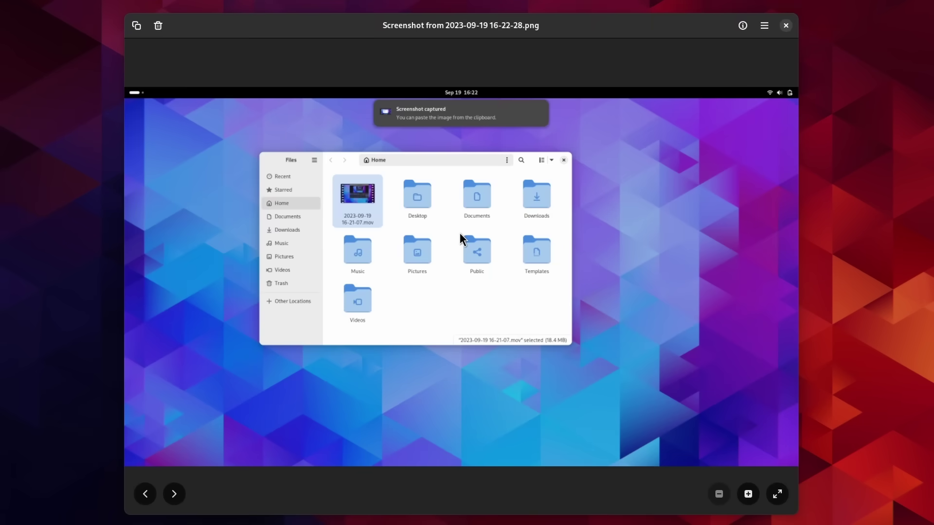
{"action": "scroll", "coordinate": [459, 232], "scroll_direction": "up", "scroll_amount": 3}
{"action": "scroll", "coordinate": [459, 232], "scroll_direction": "down", "scroll_amount": 3}
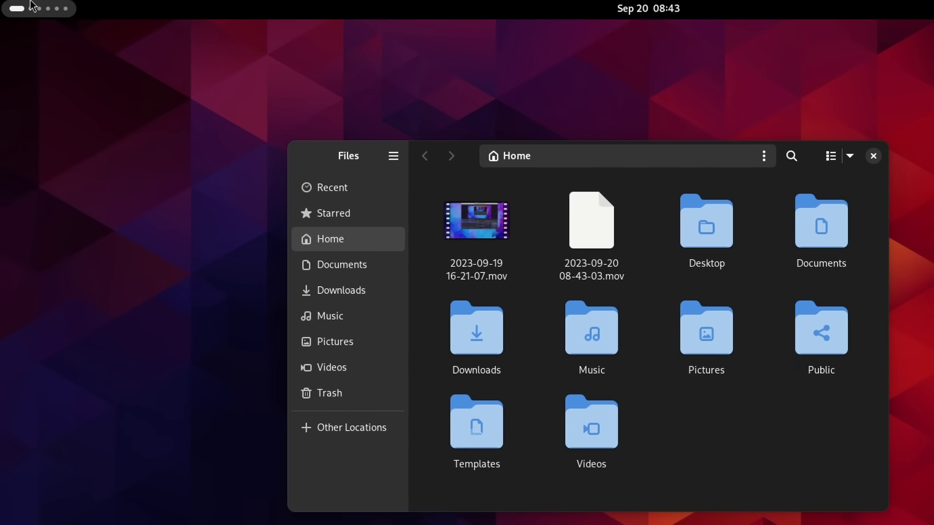
{"action": "left_click", "coordinate": [34, 7]}
{"action": "scroll", "coordinate": [590, 278], "scroll_direction": "down", "scroll_amount": 2}
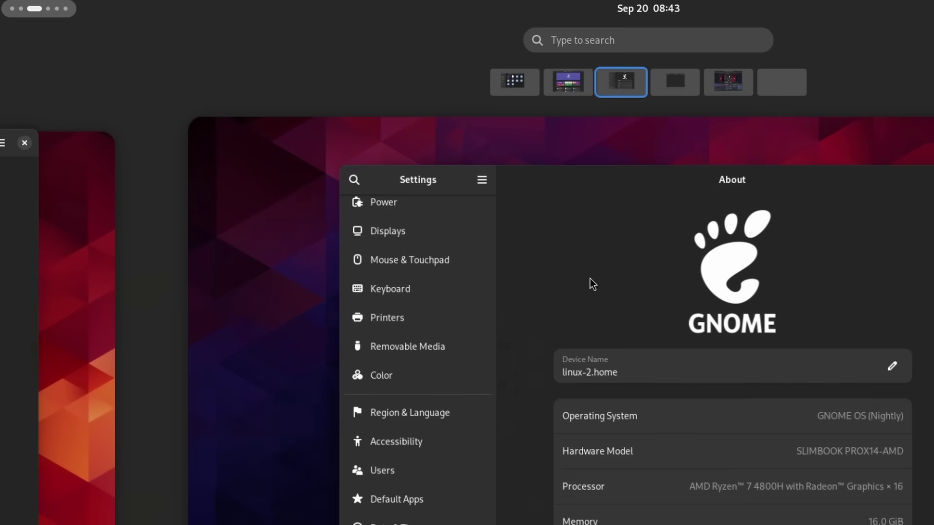
{"action": "scroll", "coordinate": [591, 278], "scroll_direction": "up", "scroll_amount": 2}
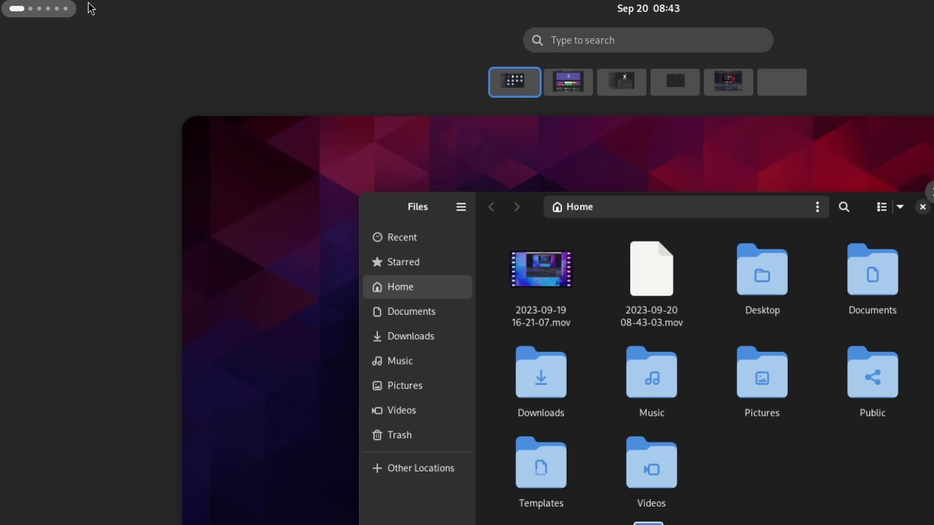
{"action": "scroll", "coordinate": [223, 98], "scroll_direction": "down", "scroll_amount": 1}
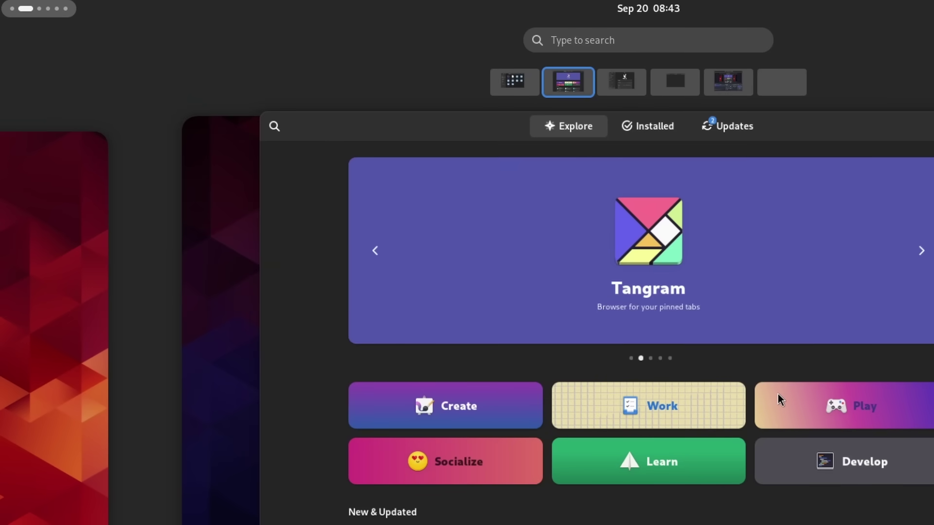
{"action": "scroll", "coordinate": [778, 394], "scroll_direction": "down", "scroll_amount": 1}
{"action": "scroll", "coordinate": [778, 394], "scroll_direction": "down", "scroll_amount": 1}
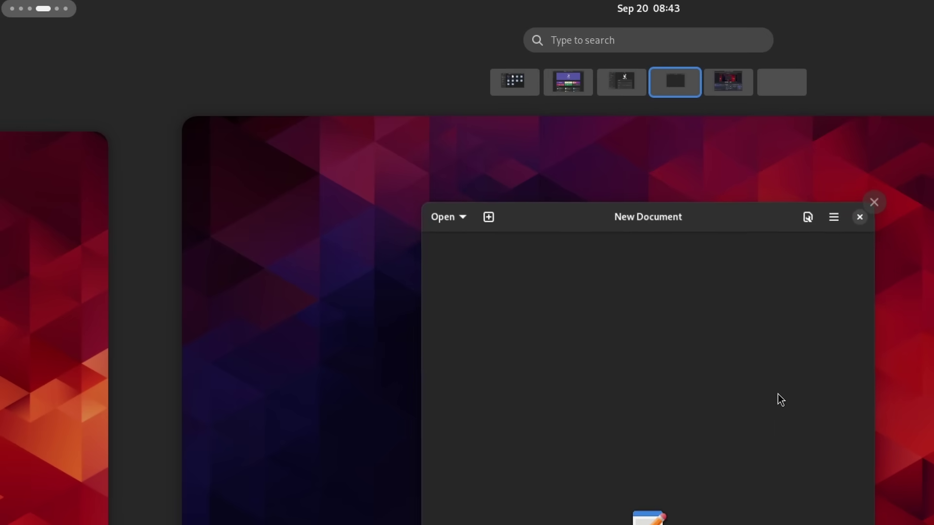
{"action": "scroll", "coordinate": [778, 394], "scroll_direction": "down", "scroll_amount": 1}
{"action": "scroll", "coordinate": [777, 394], "scroll_direction": "up", "scroll_amount": 2}
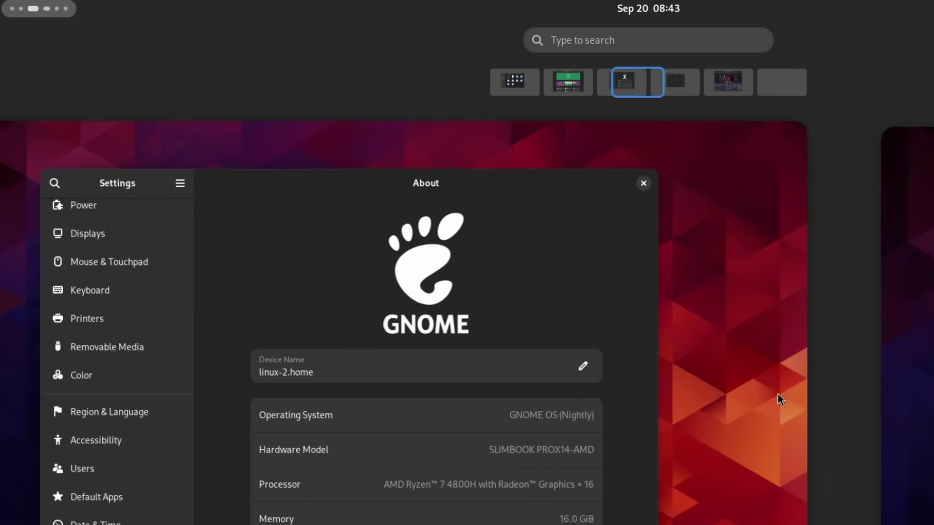
{"action": "scroll", "coordinate": [778, 394], "scroll_direction": "up", "scroll_amount": 2}
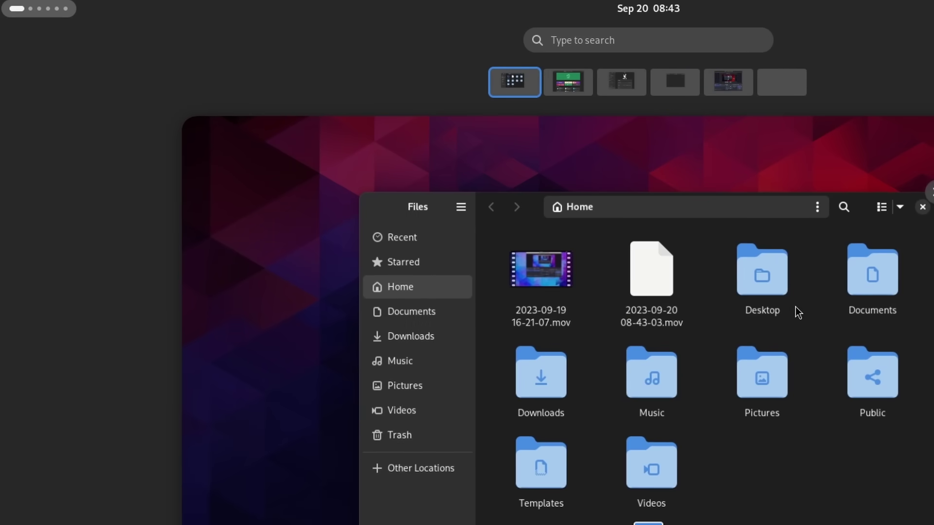
{"action": "left_click", "coordinate": [794, 308]}
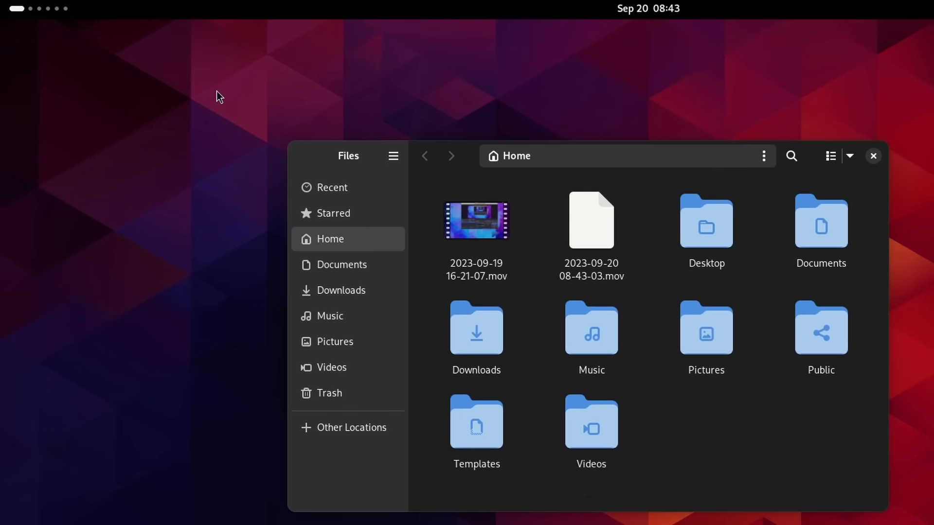
{"action": "key", "text": "super+Page_Down"}
{"action": "key", "text": "super+Page_Up"}
{"action": "key", "text": "super+Page_Down"}
{"action": "key", "text": "super+Page_Down"}
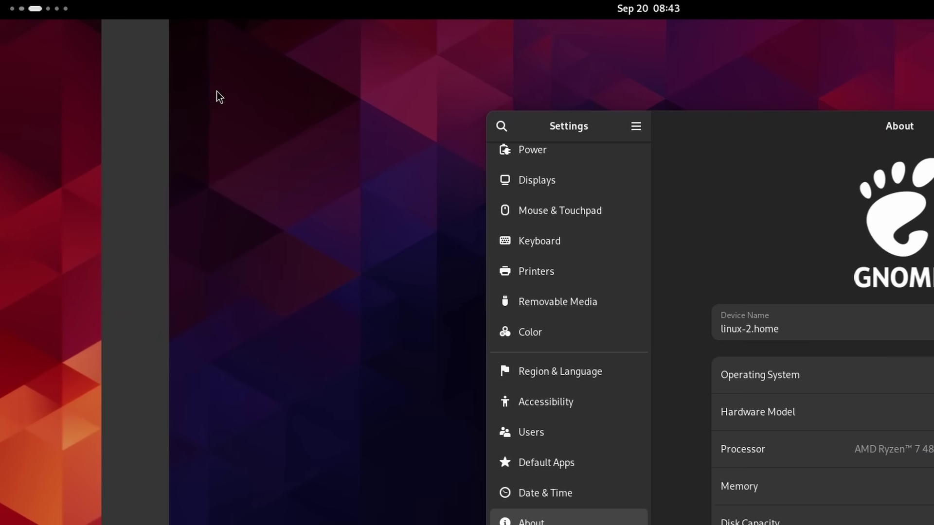
{"action": "key", "text": "super+Page_Up"}
{"action": "key", "text": "super+Page_Up"}
{"action": "key", "text": "super+Page_Up"}
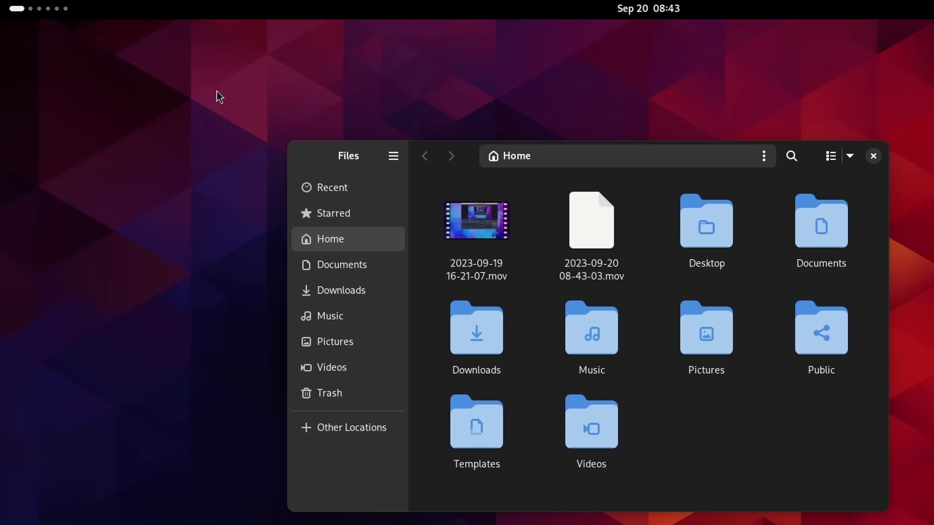
{"action": "key", "text": "super+Page_Down"}
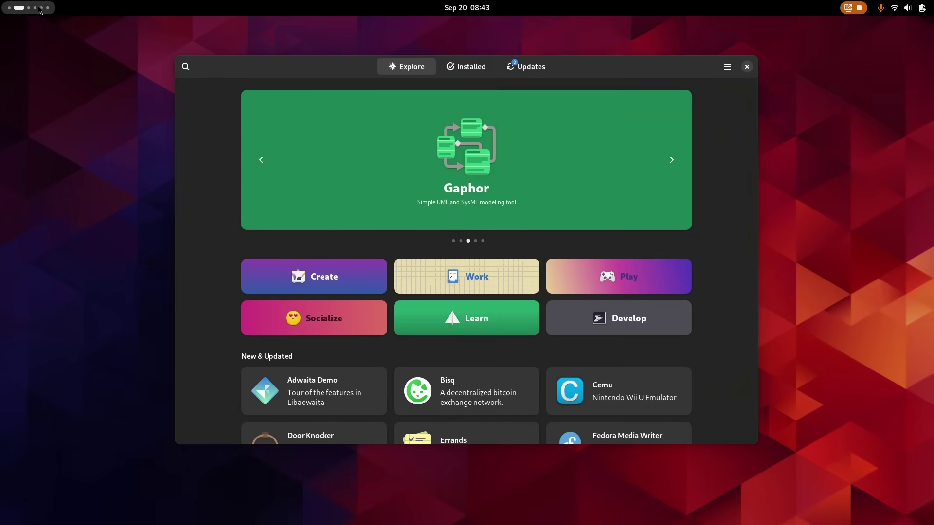
{"action": "scroll", "coordinate": [40, 9], "scroll_direction": "up", "scroll_amount": 1}
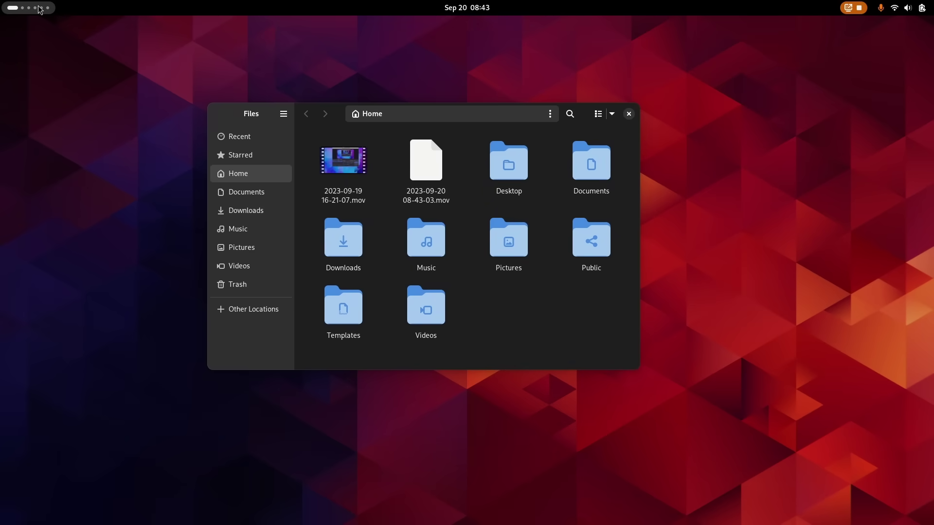
{"action": "scroll", "coordinate": [40, 9], "scroll_direction": "down", "scroll_amount": 4}
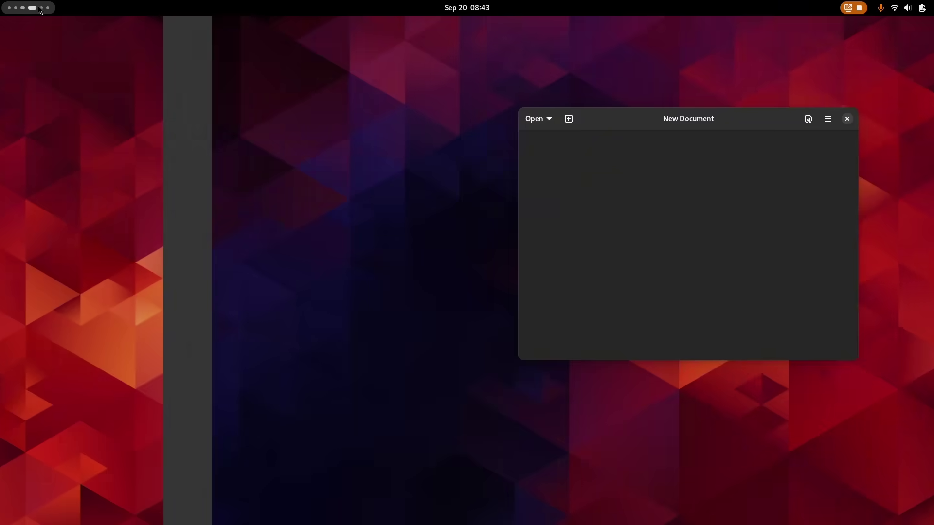
{"action": "scroll", "coordinate": [39, 8], "scroll_direction": "down", "scroll_amount": 1}
{"action": "scroll", "coordinate": [39, 8], "scroll_direction": "up", "scroll_amount": 4}
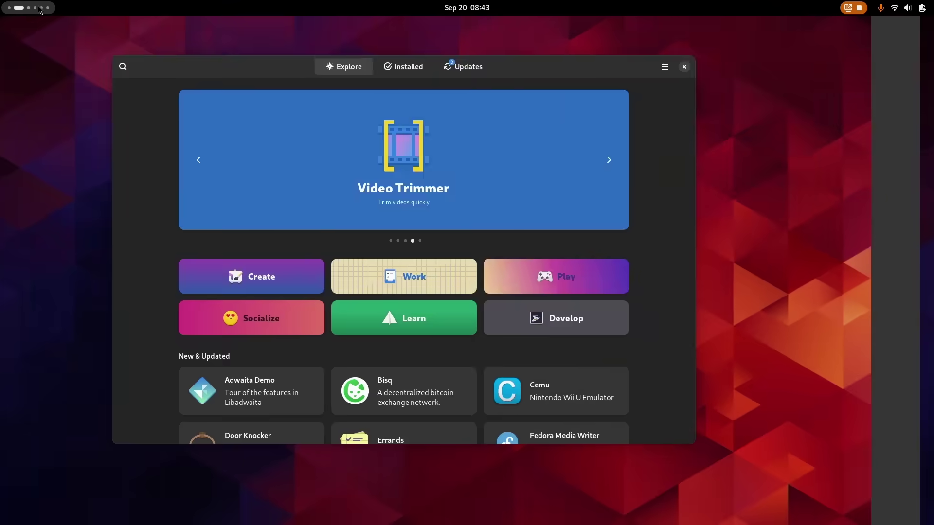
{"action": "scroll", "coordinate": [39, 8], "scroll_direction": "down", "scroll_amount": 4}
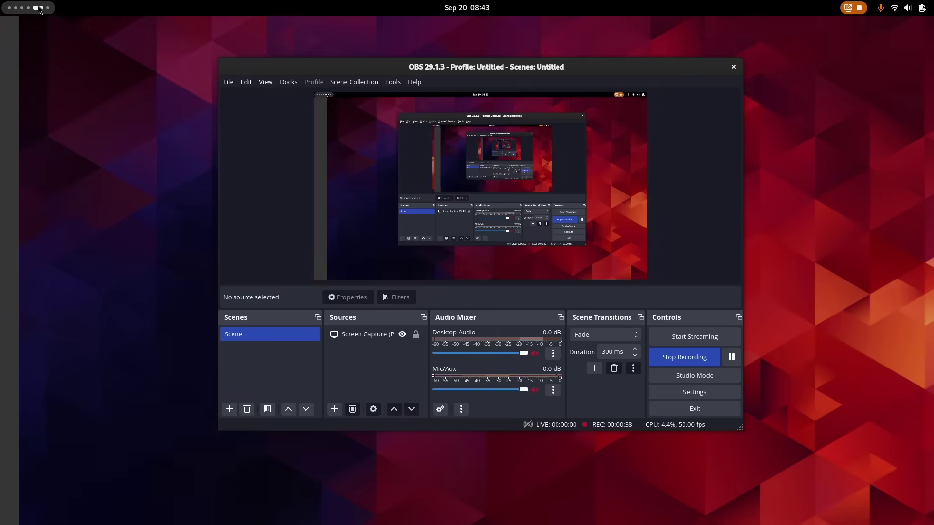
{"action": "scroll", "coordinate": [39, 9], "scroll_direction": "up", "scroll_amount": 5}
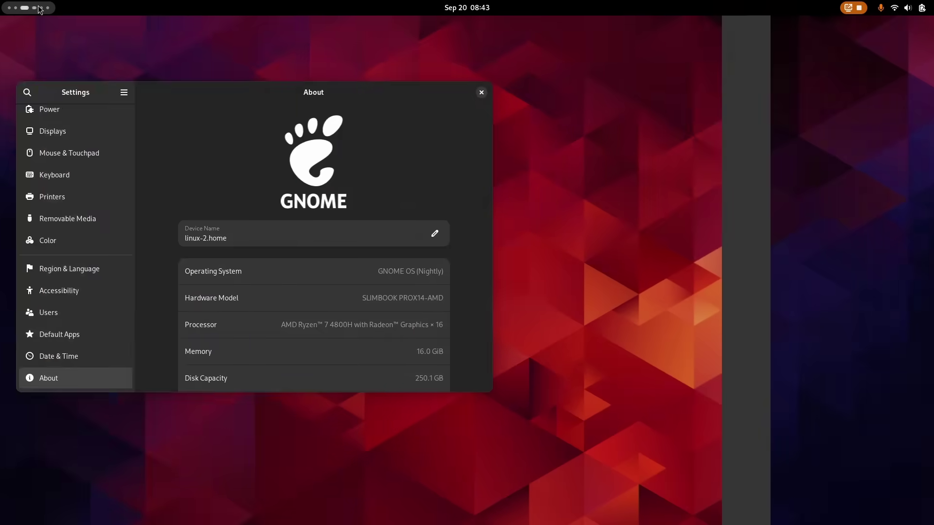
{"action": "scroll", "coordinate": [39, 8], "scroll_direction": "down", "scroll_amount": 5}
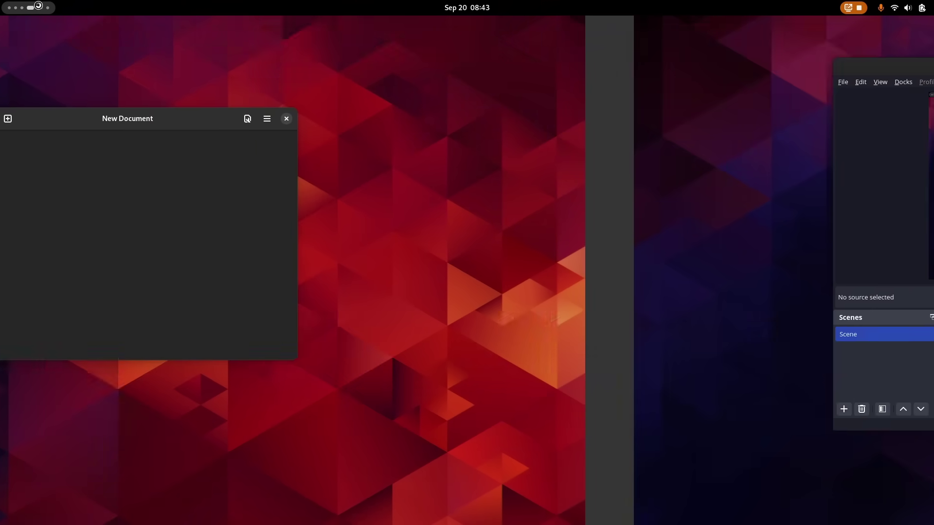
{"action": "scroll", "coordinate": [38, 6], "scroll_direction": "up", "scroll_amount": 5}
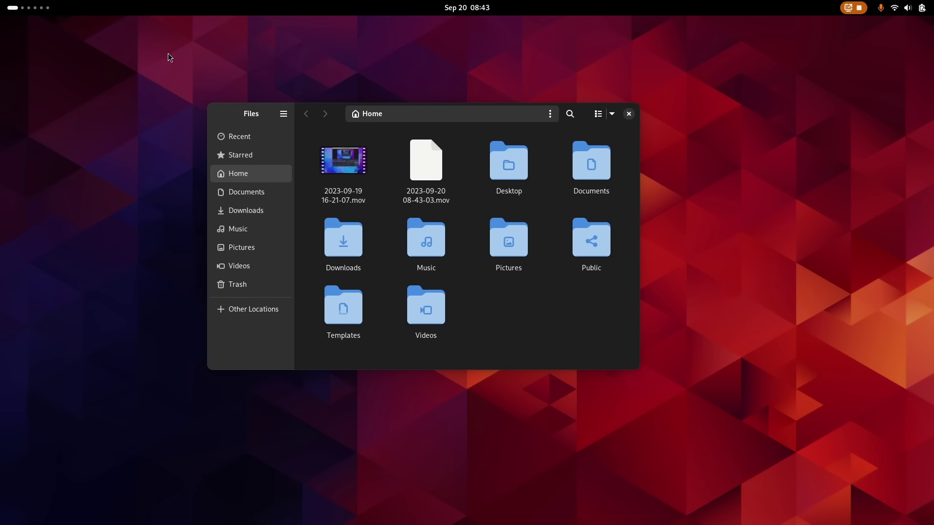
- Check the Files window menu and app options, then restore the Files Home window
{"action": "right_click", "coordinate": [255, 116]}
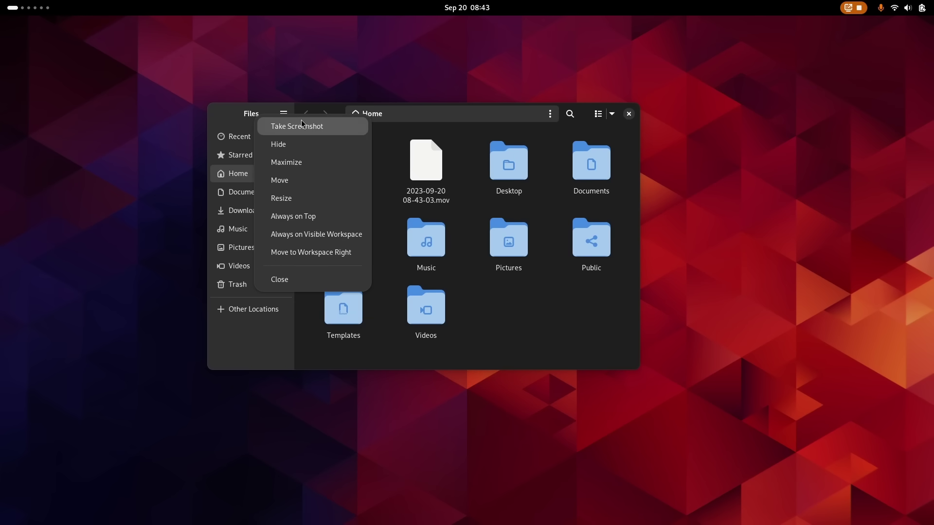
{"action": "left_click", "coordinate": [484, 298]}
{"action": "key", "text": "super"}
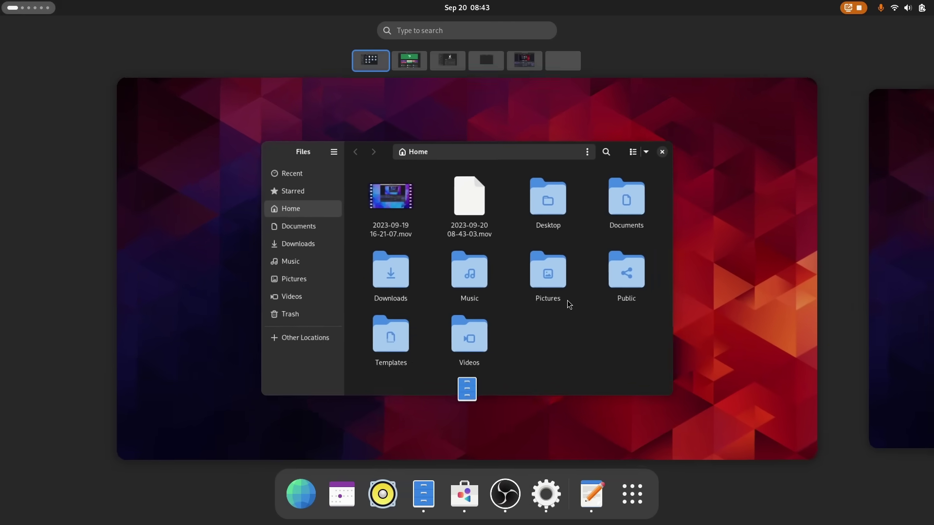
{"action": "right_click", "coordinate": [423, 494]}
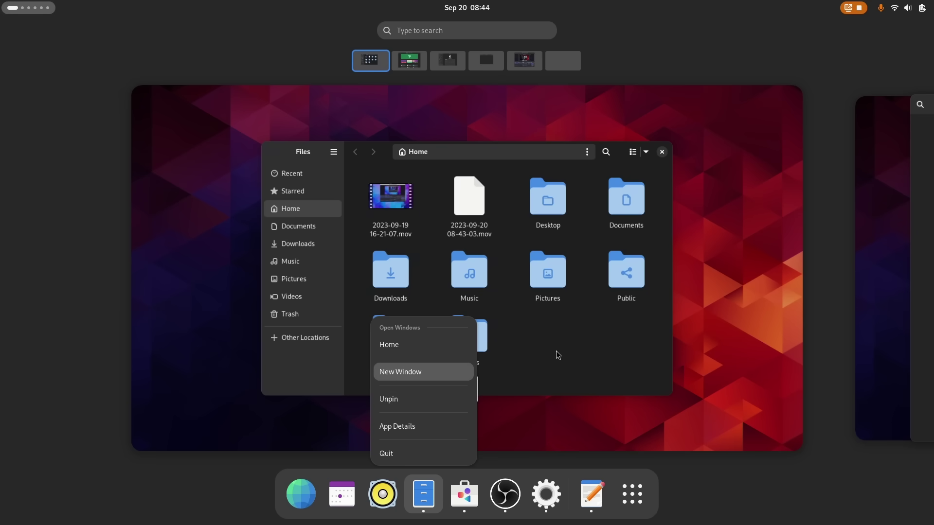
{"action": "left_click", "coordinate": [588, 352]}
{"action": "left_click", "coordinate": [588, 352]}
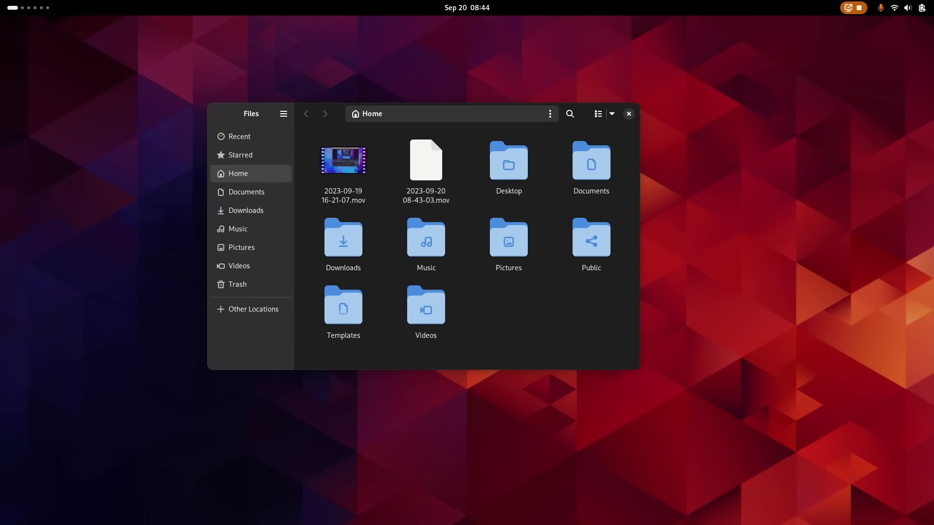
- Open a second Files window and drag the two windows apart, lower and upper right
{"action": "key", "text": "super"}
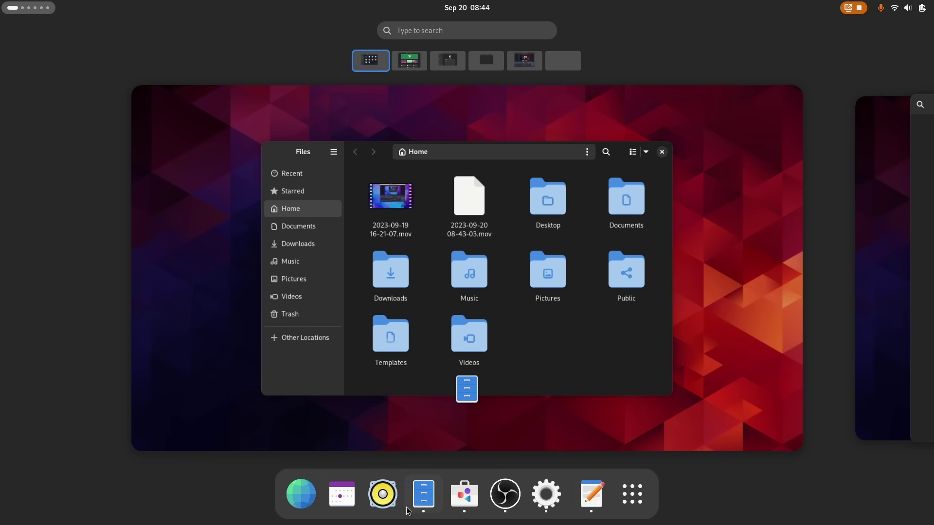
{"action": "right_click", "coordinate": [408, 511]}
{"action": "left_click", "coordinate": [412, 375]}
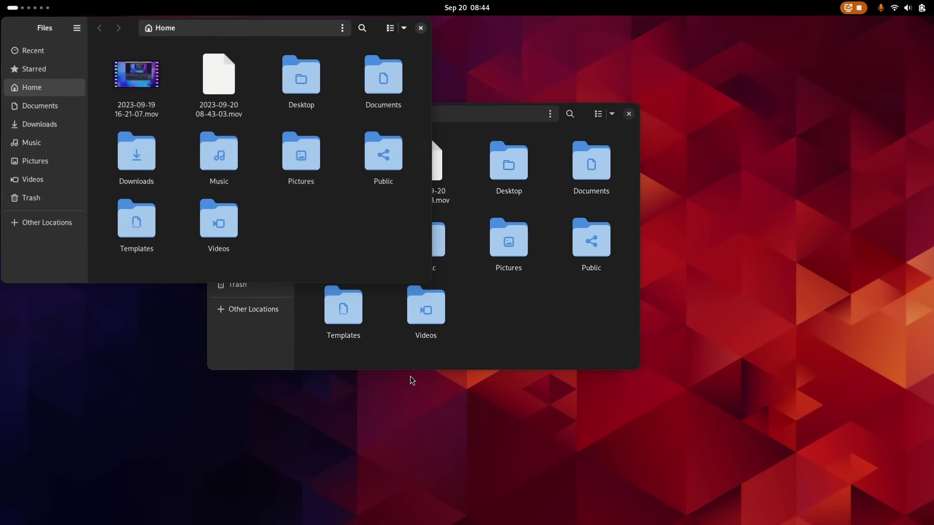
{"action": "left_click_drag", "start_coordinate": [383, 38], "coordinate": [366, 129]}
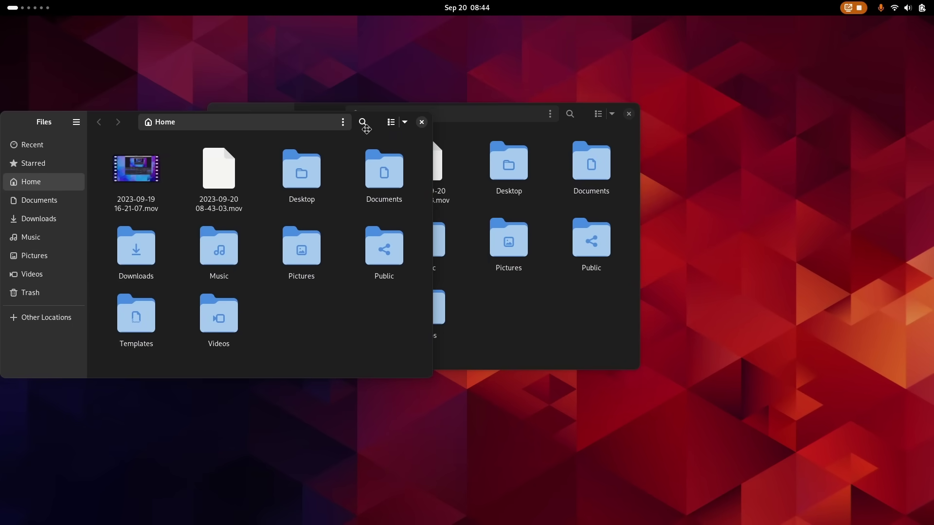
{"action": "left_click", "coordinate": [468, 117]}
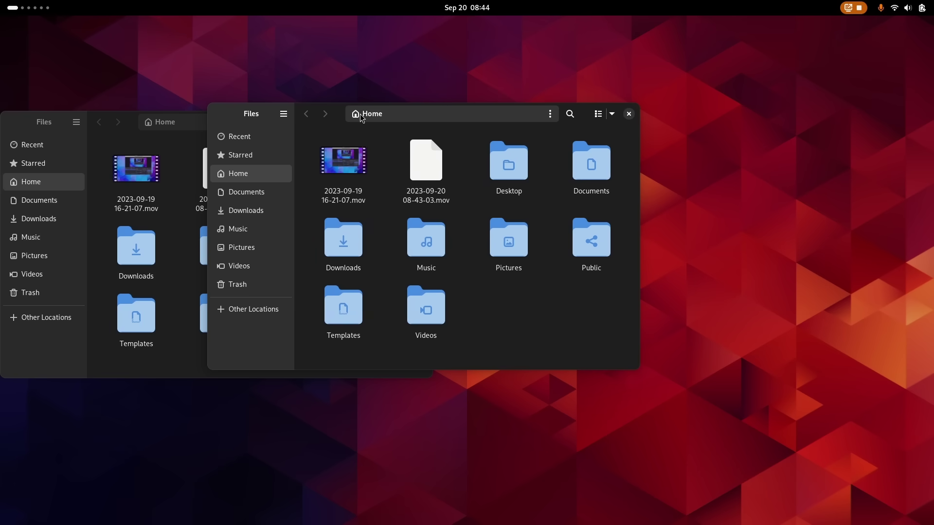
{"action": "left_click_drag", "start_coordinate": [270, 112], "coordinate": [511, 54]}
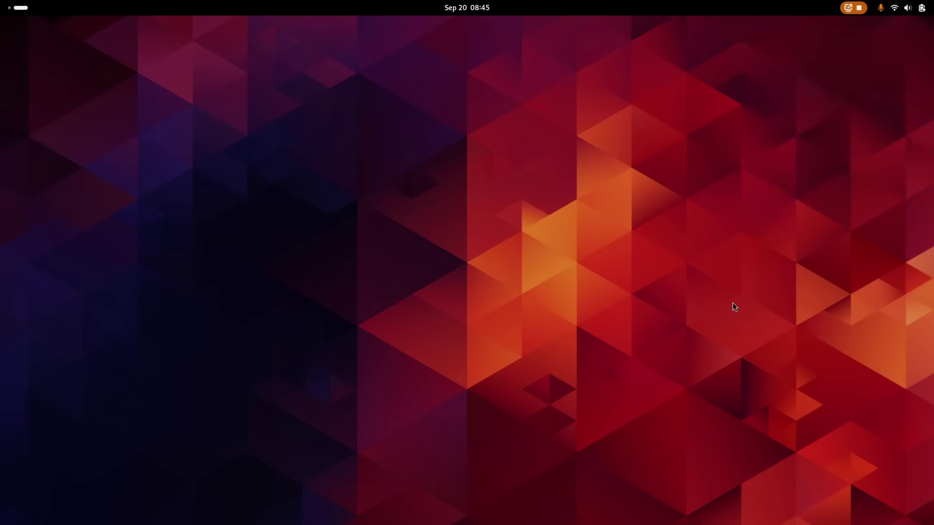
{"action": "key", "text": "super+s"}
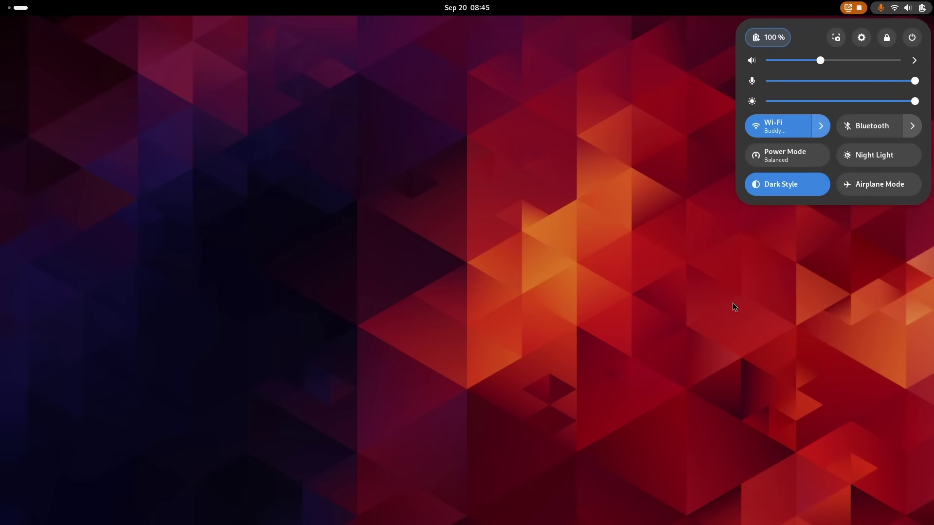
{"action": "key", "text": "Down"}
{"action": "key", "text": "Down"}
{"action": "key", "text": "Down"}
{"action": "key", "text": "Down"}
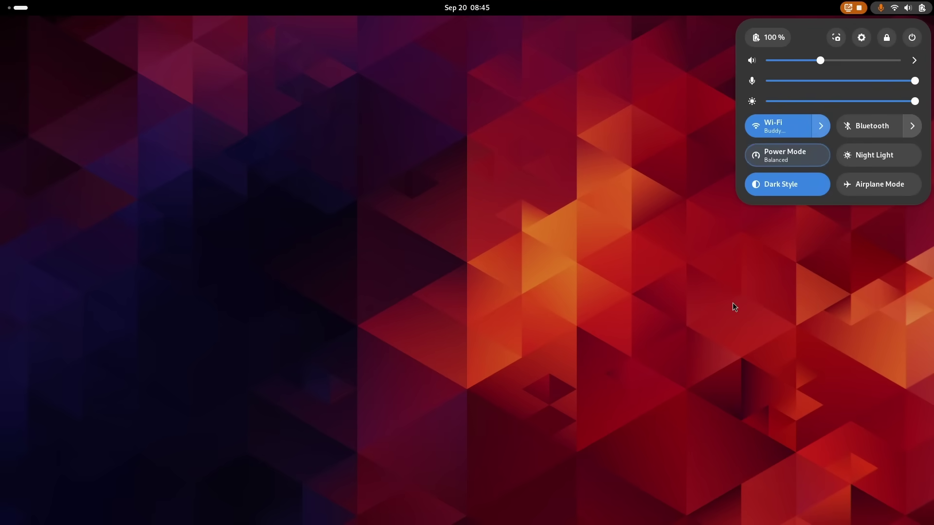
{"action": "key", "text": "Right"}
{"action": "key", "text": "Up"}
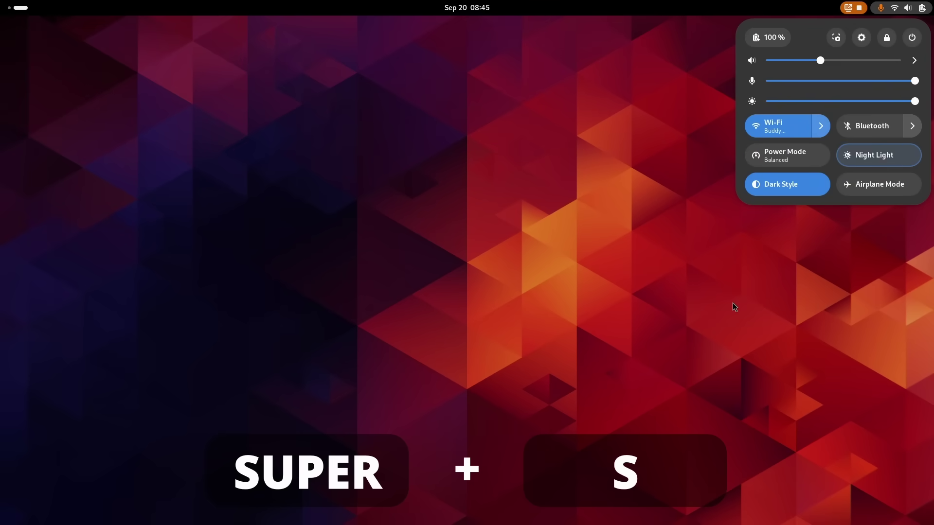
{"action": "key", "text": "Up"}
{"action": "key", "text": "Up"}
{"action": "key", "text": "Up"}
{"action": "key", "text": "super+s"}
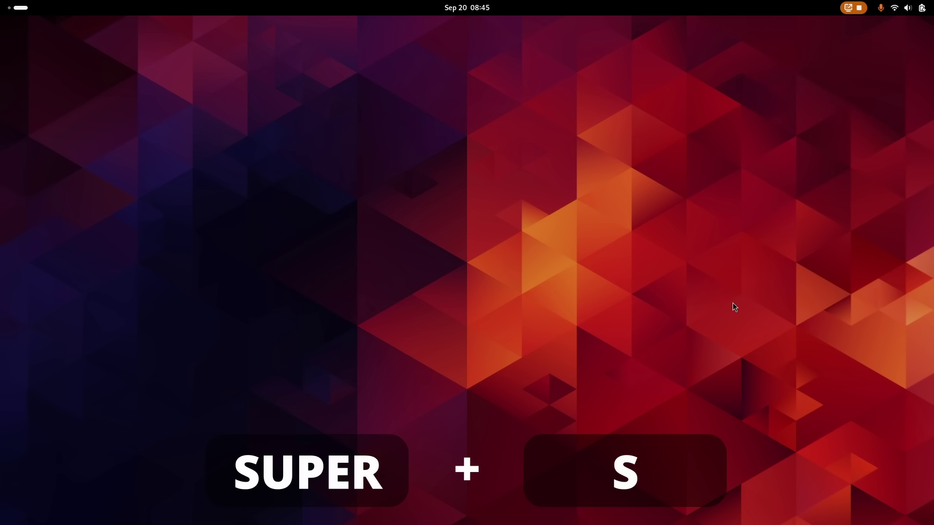
{"action": "key", "text": "super+s"}
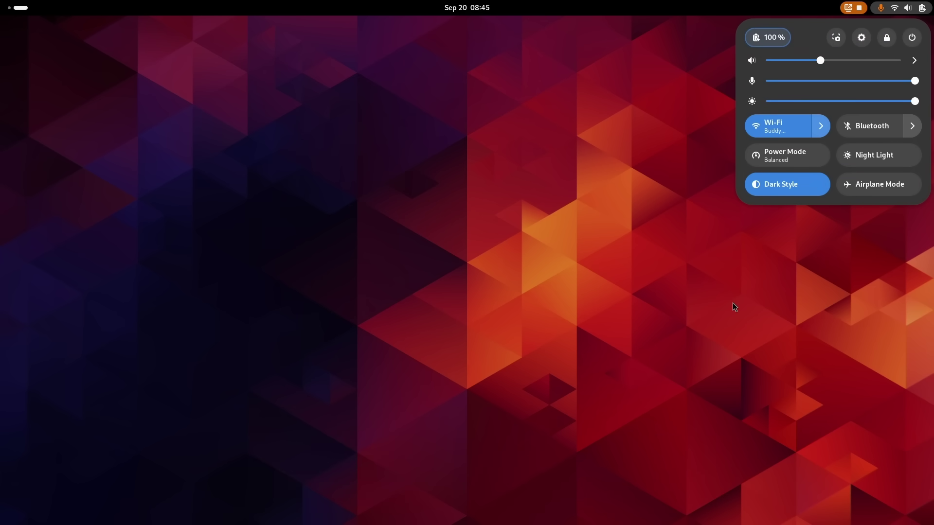
{"action": "key", "text": "super+s"}
{"action": "key", "text": "super+s"}
{"action": "key", "text": "super+s"}
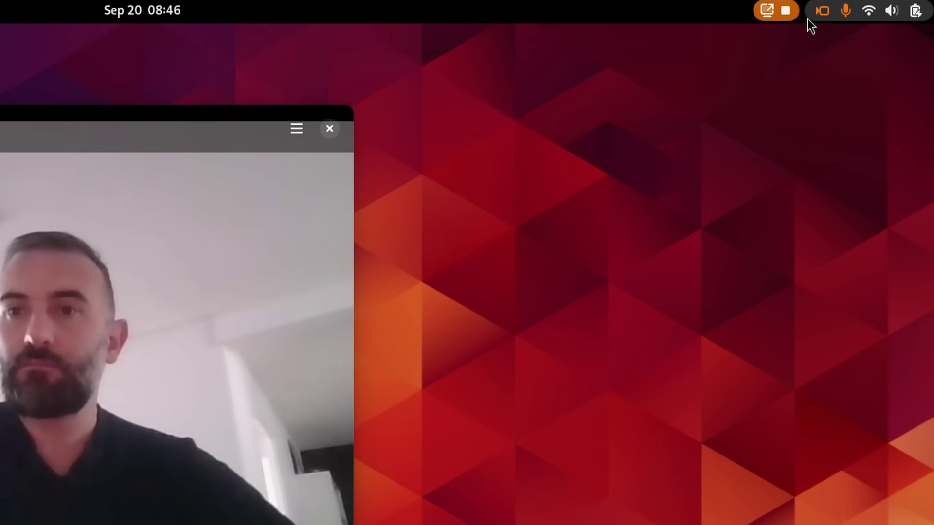
{"action": "left_click", "coordinate": [823, 20]}
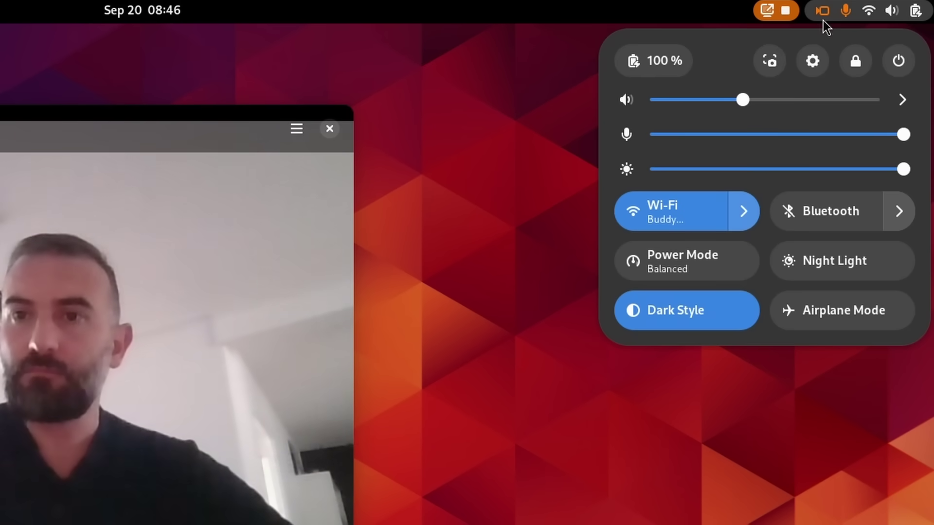
{"action": "left_click", "coordinate": [823, 20]}
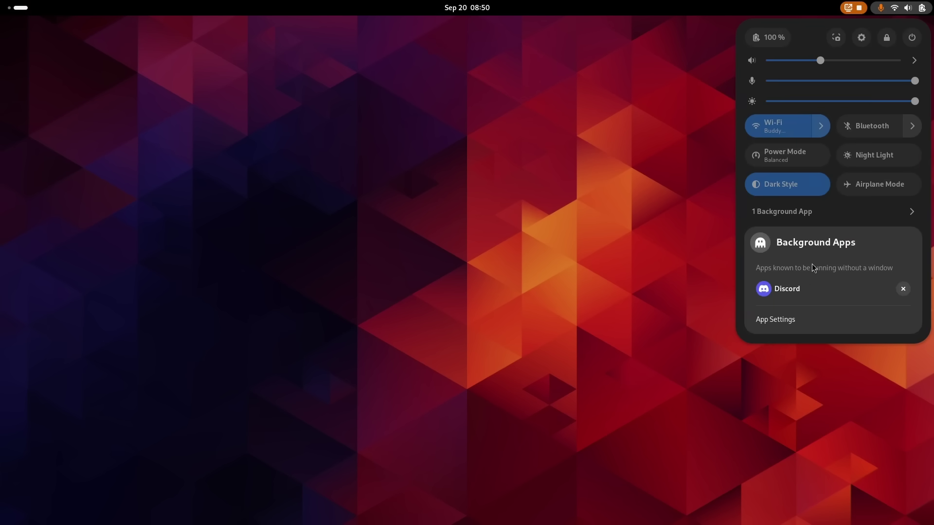
- Show and close the background Discord window, then quit Discord from Background Apps
{"action": "left_click", "coordinate": [798, 289]}
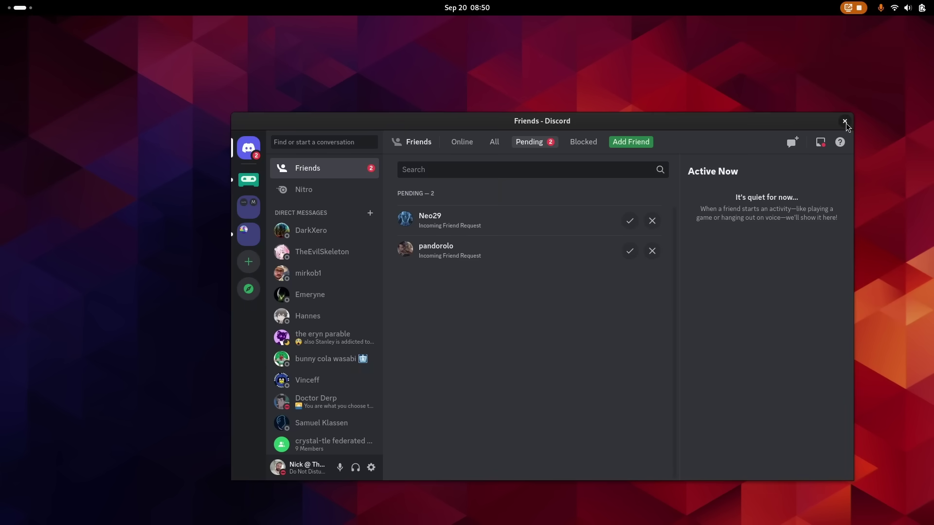
{"action": "left_click", "coordinate": [845, 122]}
{"action": "left_click", "coordinate": [904, 7]}
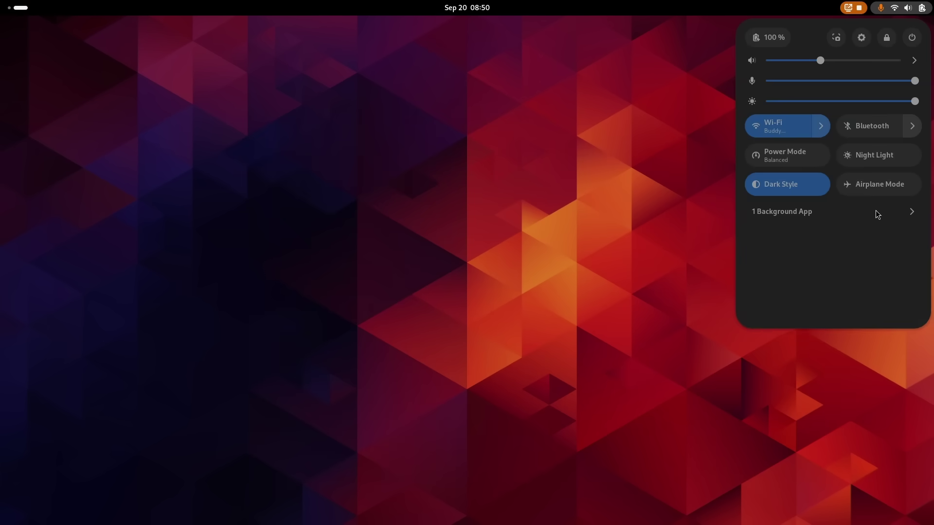
{"action": "left_click", "coordinate": [875, 211]}
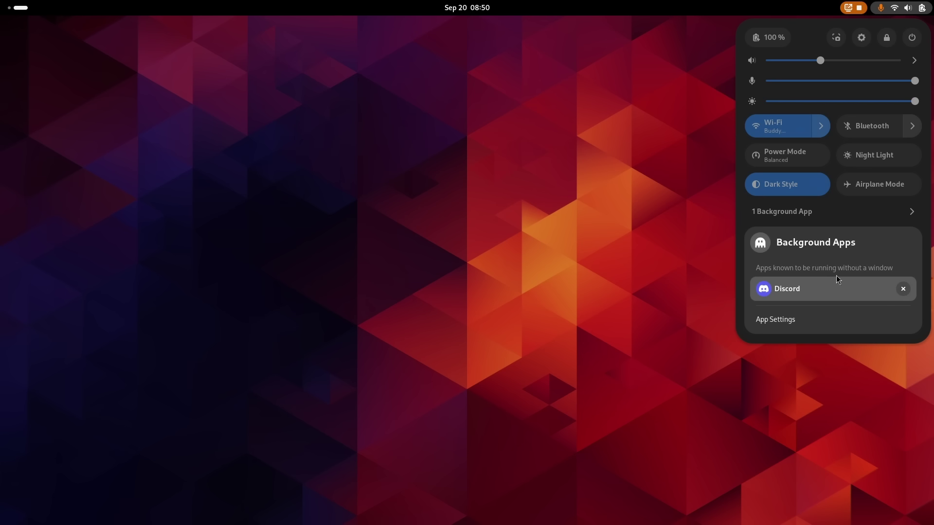
{"action": "left_click", "coordinate": [903, 289]}
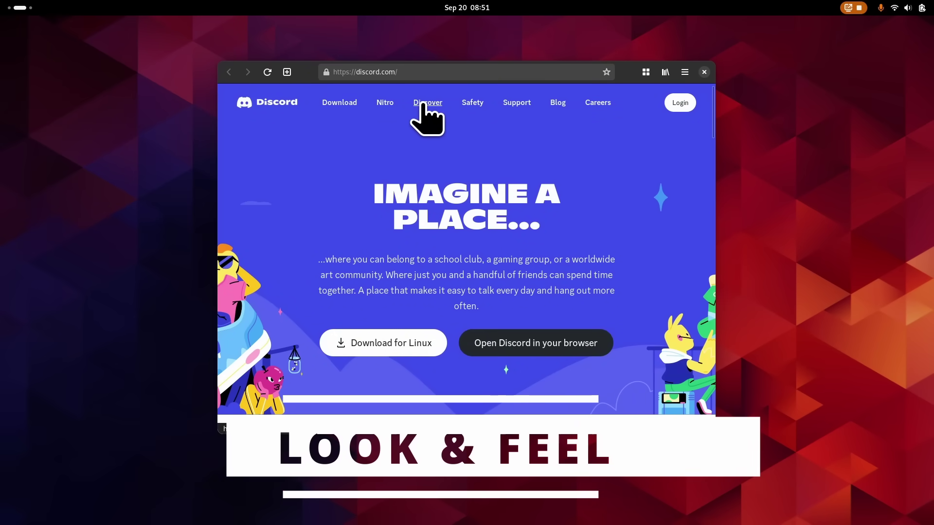
- Search the web for 'gnome', refine it to 'gnome linux', and open the gnome.org result
{"action": "left_click", "coordinate": [407, 72]}
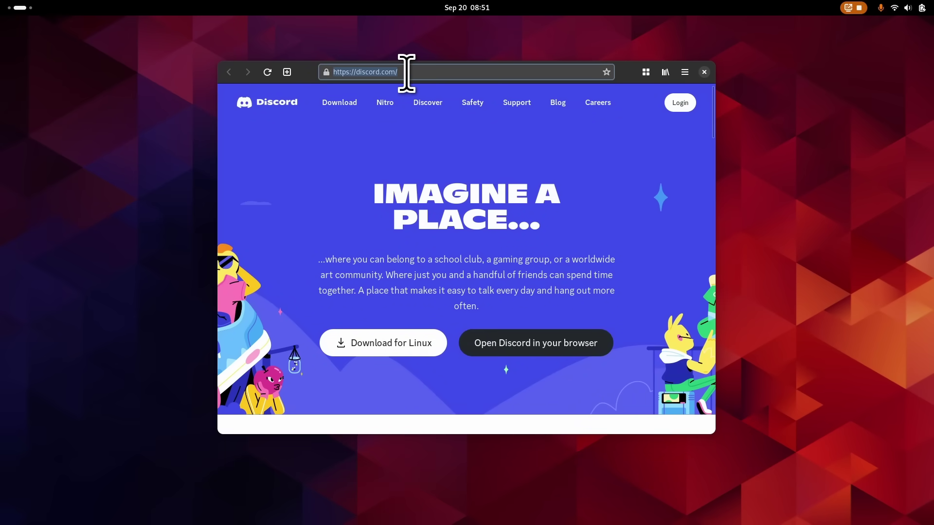
{"action": "type", "text": "gnome"}
{"action": "key", "text": "Return"}
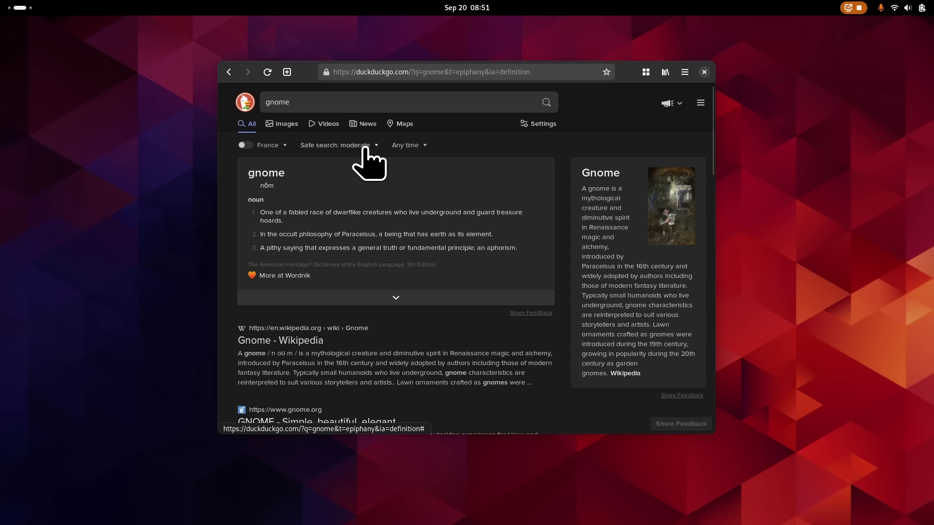
{"action": "left_click", "coordinate": [330, 101]}
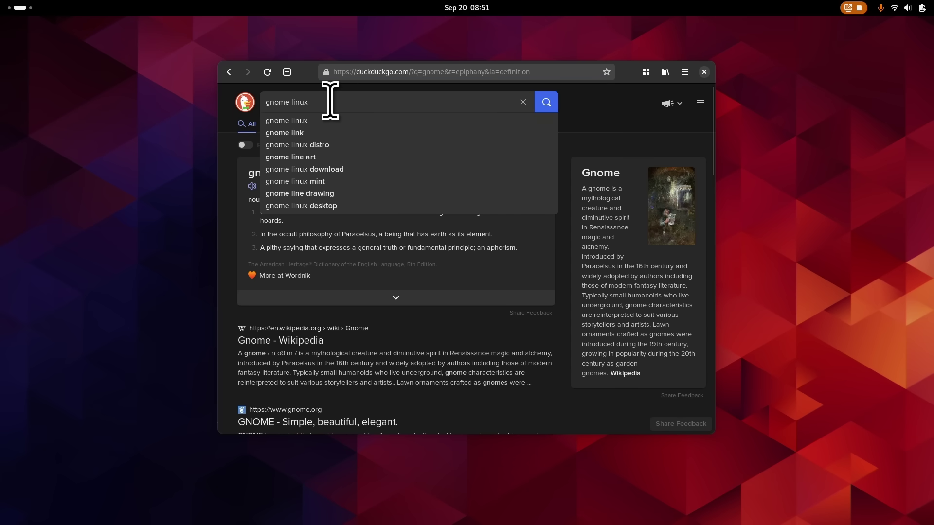
{"action": "key", "text": "Return"}
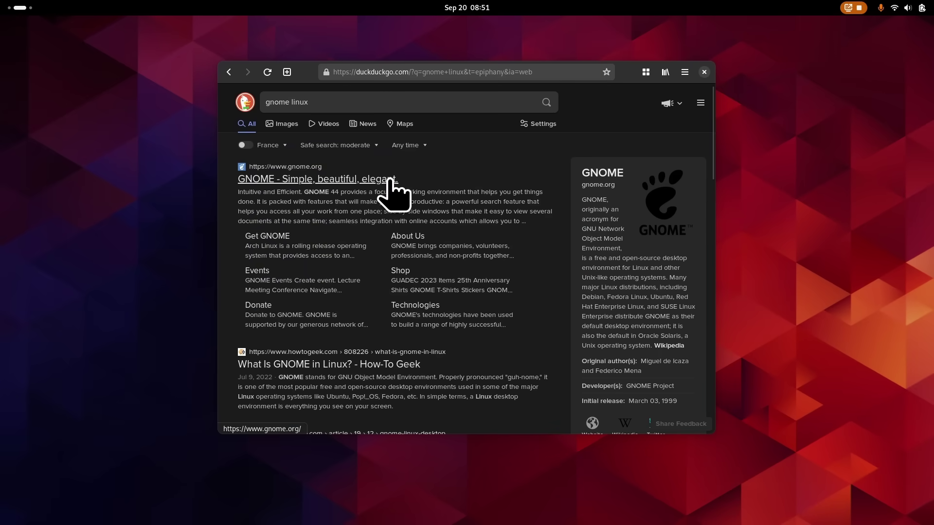
{"action": "left_click", "coordinate": [394, 191]}
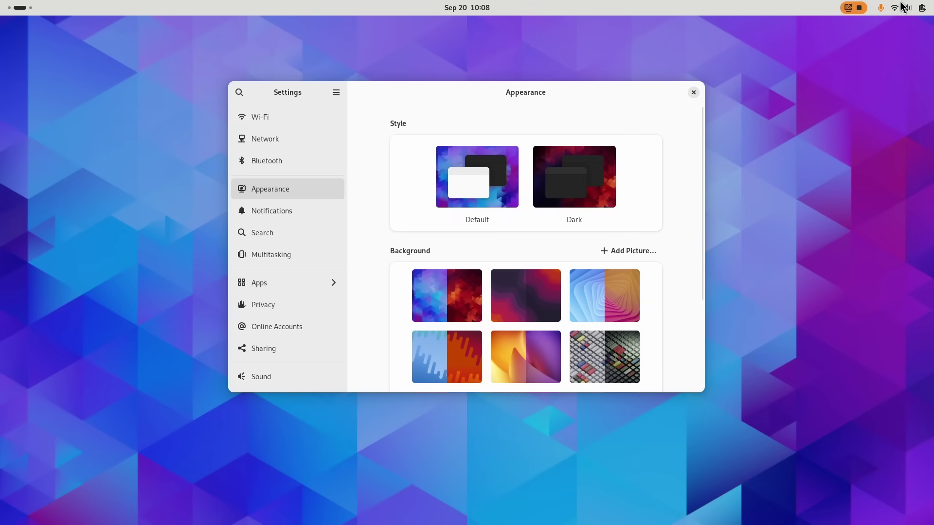
{"action": "left_click", "coordinate": [901, 7]}
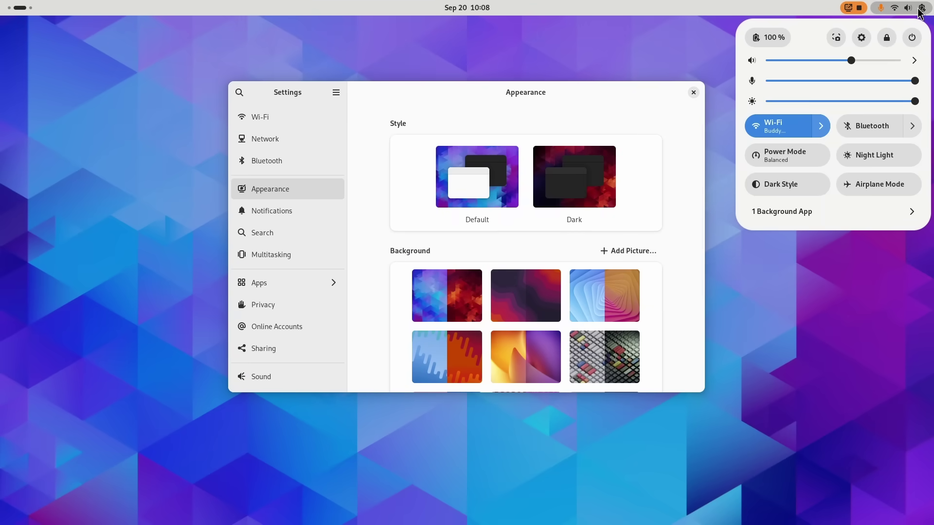
{"action": "left_click", "coordinate": [882, 210]}
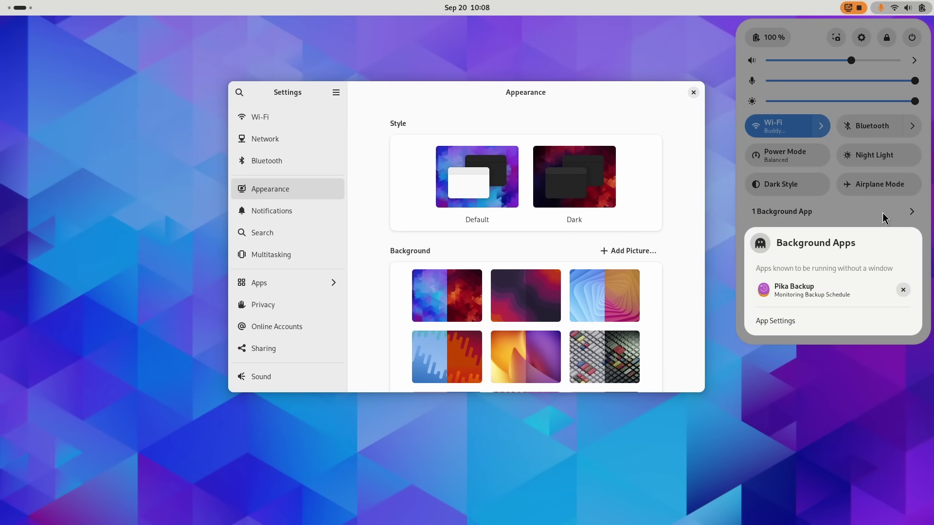
{"action": "left_click", "coordinate": [882, 212]}
{"action": "left_click", "coordinate": [861, 7]}
{"action": "left_click", "coordinate": [499, 7]}
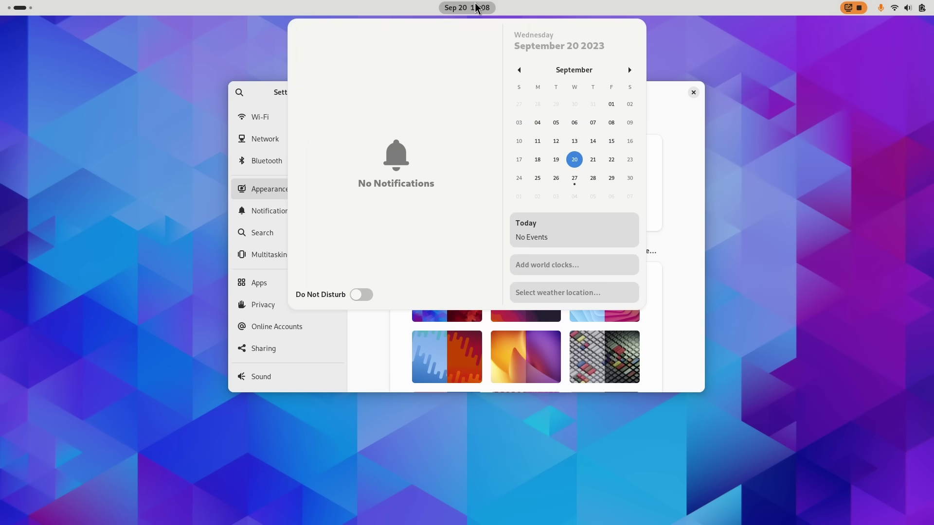
{"action": "left_click", "coordinate": [478, 8]}
{"action": "left_click", "coordinate": [33, 6]}
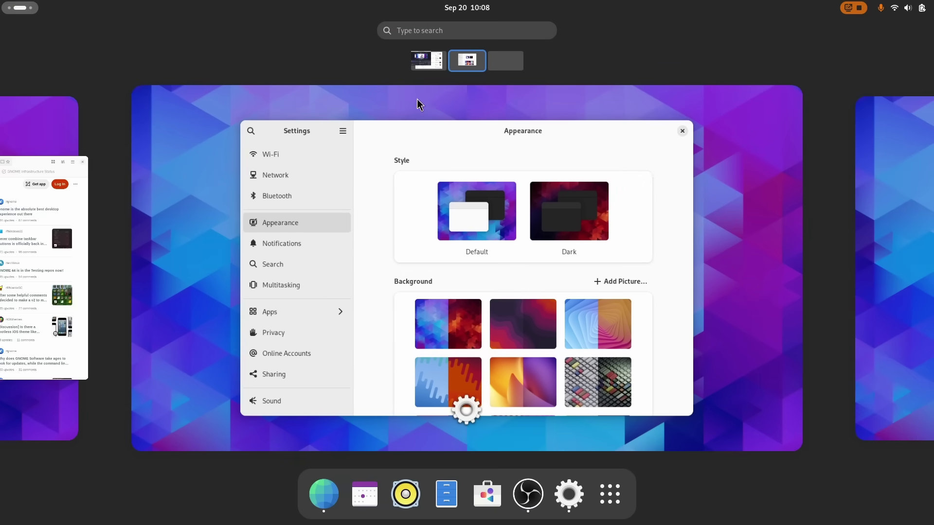
{"action": "left_click", "coordinate": [3, 6]}
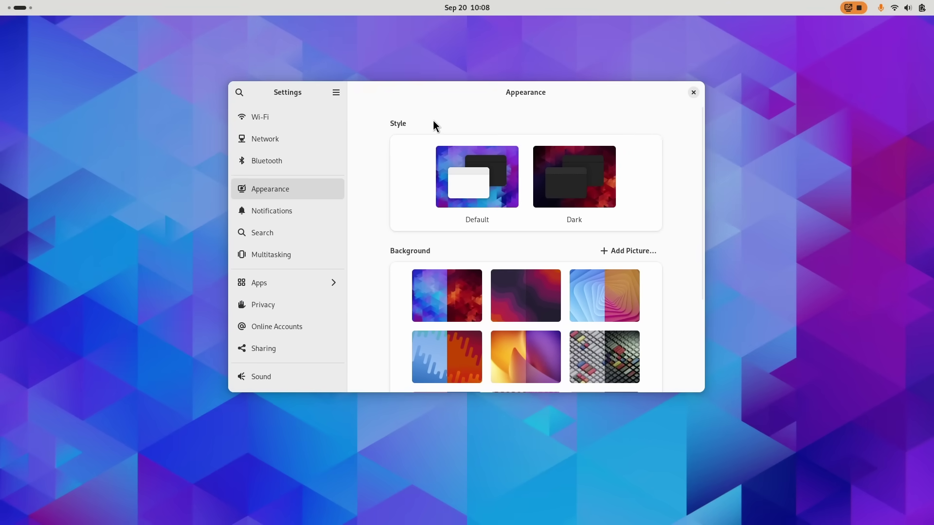
{"action": "left_click", "coordinate": [474, 8]}
- Launch dconf Editor from the overview and accept its 'I'll be careful' warning
{"action": "key", "text": "Escape"}
{"action": "key", "text": "super"}
{"action": "type", "text": "dconf"}
{"action": "key", "text": "Return"}
{"action": "left_click", "coordinate": [135, 187]}
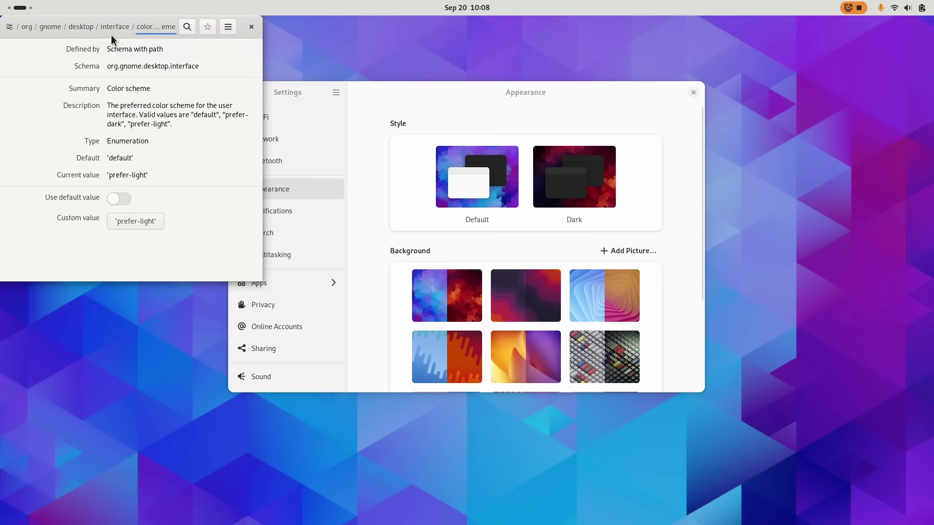
- Move and enlarge dconf Editor, then show the color-scheme value choices
{"action": "left_click_drag", "start_coordinate": [140, 30], "coordinate": [407, 107]}
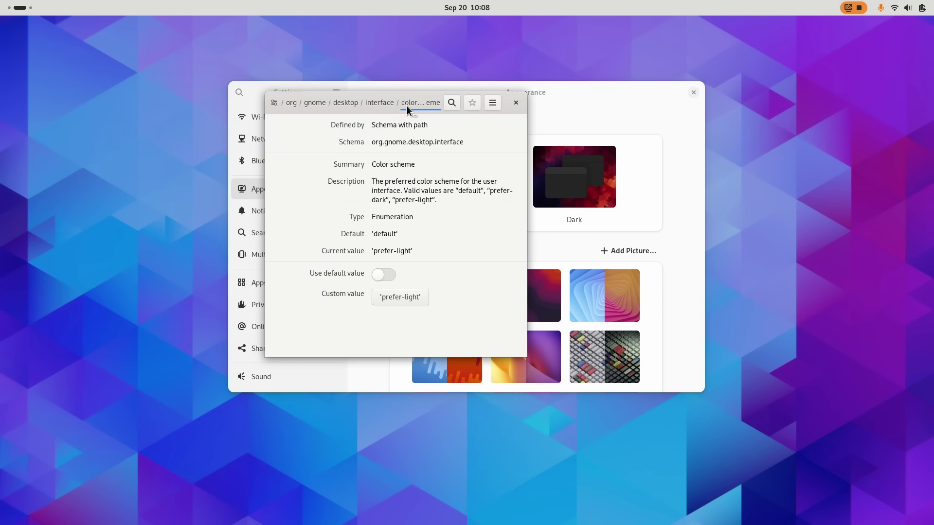
{"action": "left_click_drag", "start_coordinate": [524, 358], "coordinate": [753, 435]}
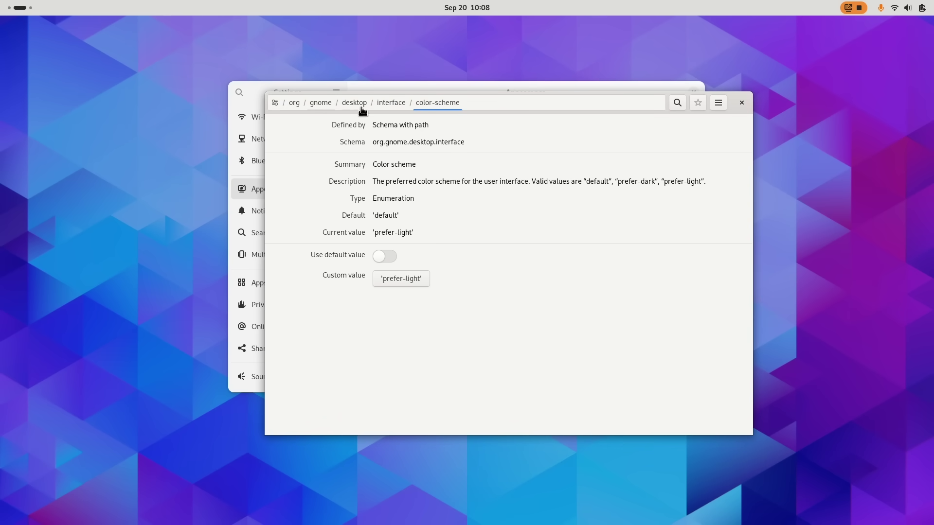
{"action": "left_click", "coordinate": [395, 278]}
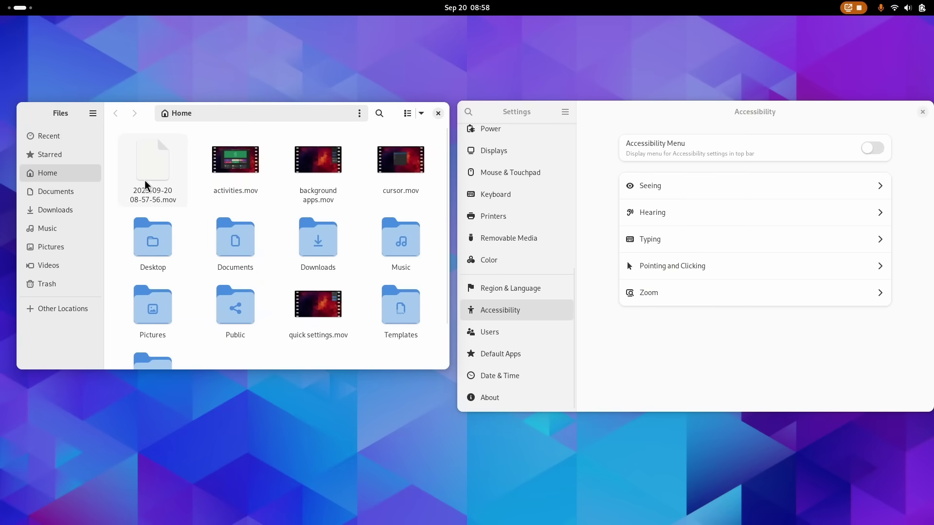
- Make the Files window shorter by dragging its bottom edge up
{"action": "scroll", "coordinate": [166, 202], "scroll_direction": "down", "scroll_amount": 2}
{"action": "scroll", "coordinate": [175, 208], "scroll_direction": "up", "scroll_amount": 2}
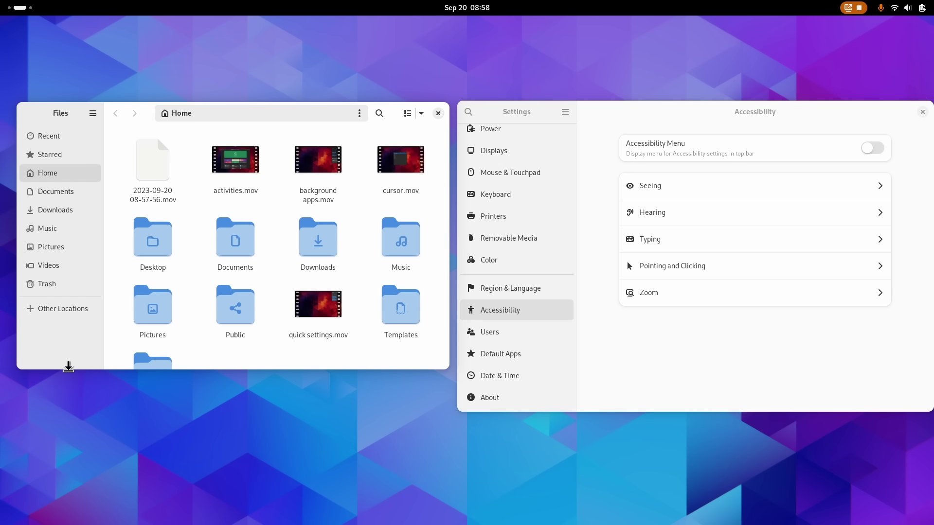
{"action": "left_click_drag", "start_coordinate": [68, 367], "coordinate": [68, 271]}
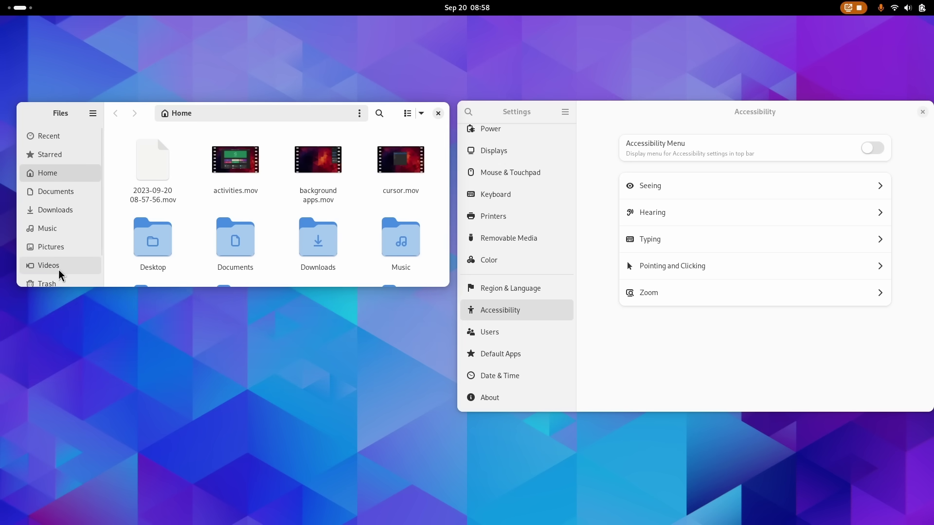
{"action": "scroll", "coordinate": [59, 272], "scroll_direction": "down", "scroll_amount": 1}
{"action": "scroll", "coordinate": [60, 272], "scroll_direction": "up", "scroll_amount": 1}
{"action": "scroll", "coordinate": [59, 272], "scroll_direction": "down", "scroll_amount": 1}
{"action": "scroll", "coordinate": [59, 272], "scroll_direction": "up", "scroll_amount": 1}
{"action": "scroll", "coordinate": [188, 236], "scroll_direction": "down", "scroll_amount": 3}
{"action": "scroll", "coordinate": [188, 236], "scroll_direction": "up", "scroll_amount": 3}
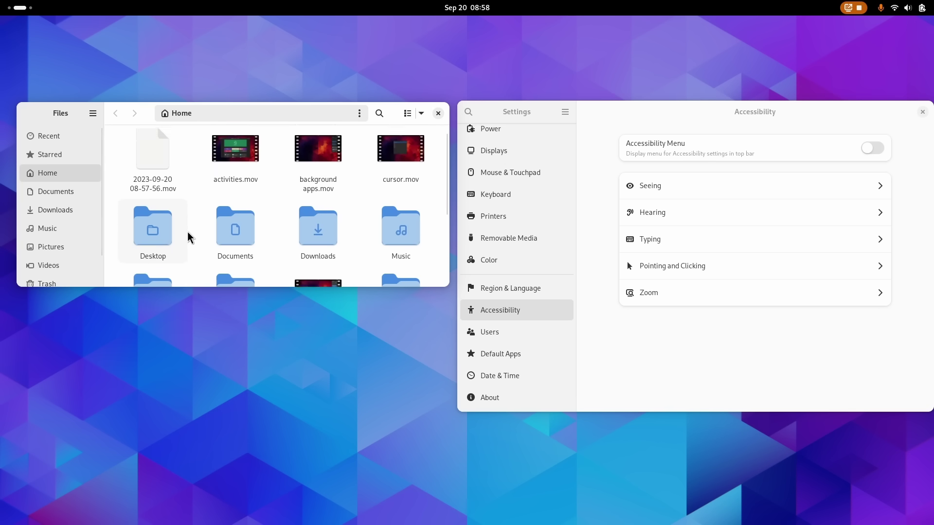
{"action": "scroll", "coordinate": [486, 225], "scroll_direction": "up", "scroll_amount": 8}
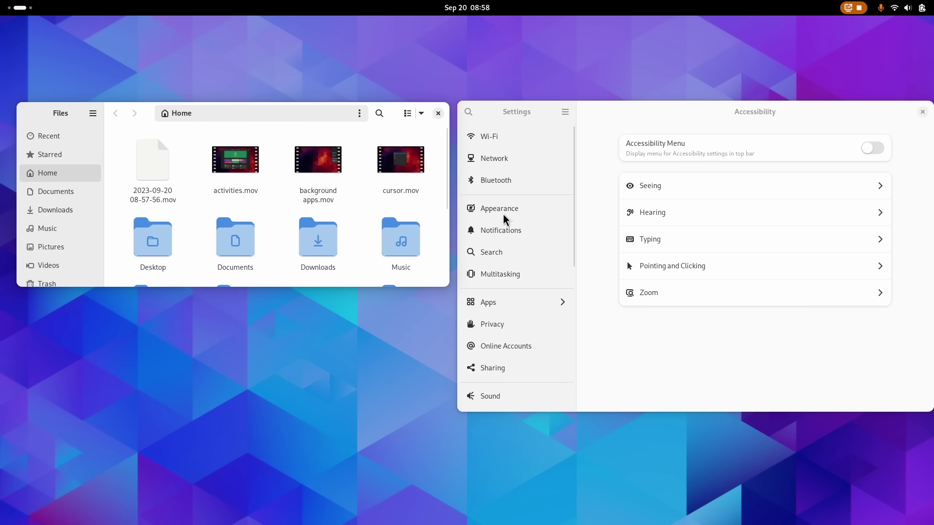
- Open the Wi-Fi page in Settings and scroll through the visible networks
{"action": "left_click", "coordinate": [487, 138]}
{"action": "scroll", "coordinate": [707, 271], "scroll_direction": "down", "scroll_amount": 5}
{"action": "scroll", "coordinate": [708, 271], "scroll_direction": "up", "scroll_amount": 5}
{"action": "scroll", "coordinate": [708, 271], "scroll_direction": "down", "scroll_amount": 5}
{"action": "scroll", "coordinate": [708, 271], "scroll_direction": "up", "scroll_amount": 5}
{"action": "scroll", "coordinate": [708, 271], "scroll_direction": "down", "scroll_amount": 5}
{"action": "scroll", "coordinate": [708, 271], "scroll_direction": "up", "scroll_amount": 5}
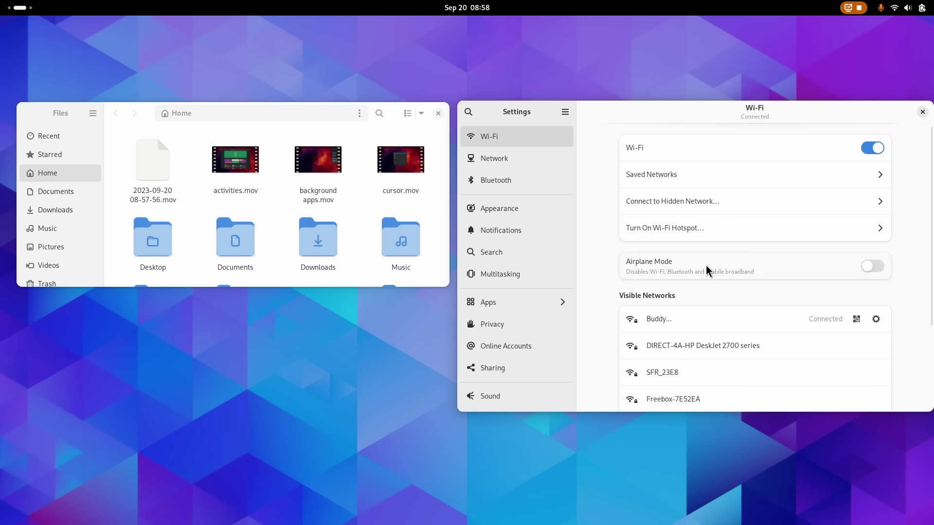
- Bookmark VERYLONGFOLDERNAME in the sidebar, open it, and widen the Files window
{"action": "scroll", "coordinate": [515, 219], "scroll_direction": "down", "scroll_amount": 5}
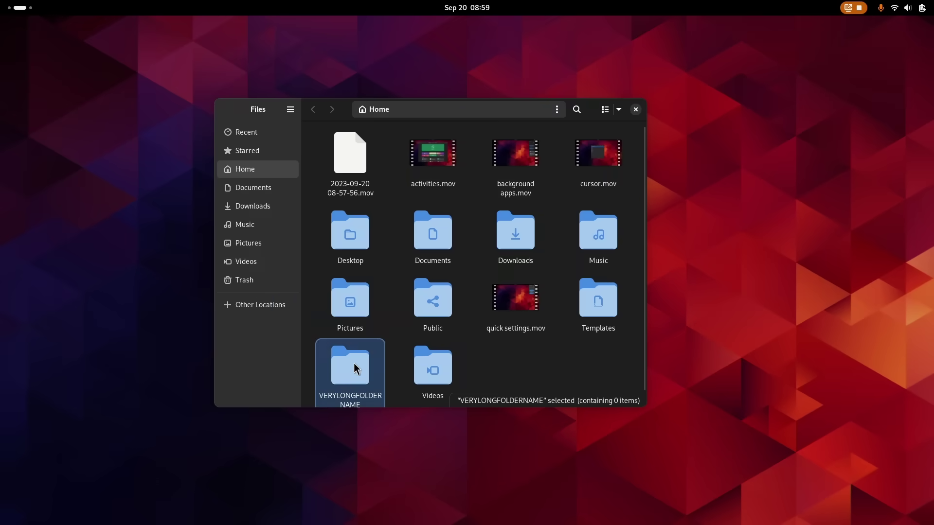
{"action": "left_click_drag", "start_coordinate": [358, 367], "coordinate": [283, 307]}
{"action": "left_click", "coordinate": [277, 301]}
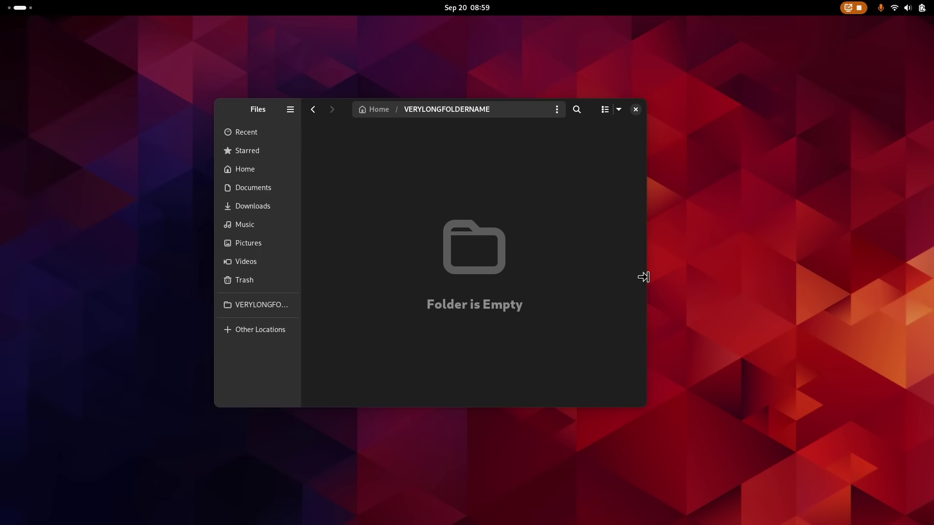
{"action": "left_click_drag", "start_coordinate": [646, 279], "coordinate": [693, 262]}
- Return to Home and work with the admin:///var/run/log/journal path in the location entry
{"action": "left_click", "coordinate": [291, 169]}
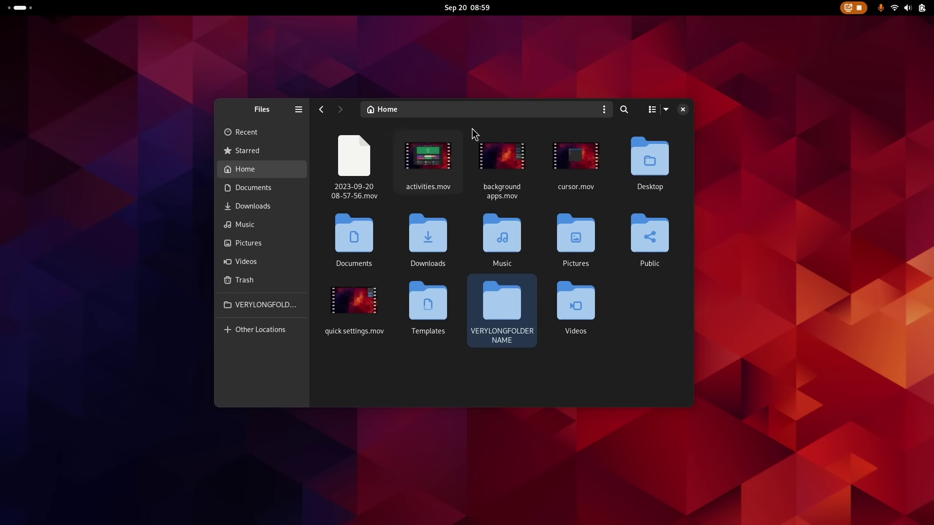
{"action": "left_click_drag", "start_coordinate": [503, 108], "coordinate": [544, 113]}
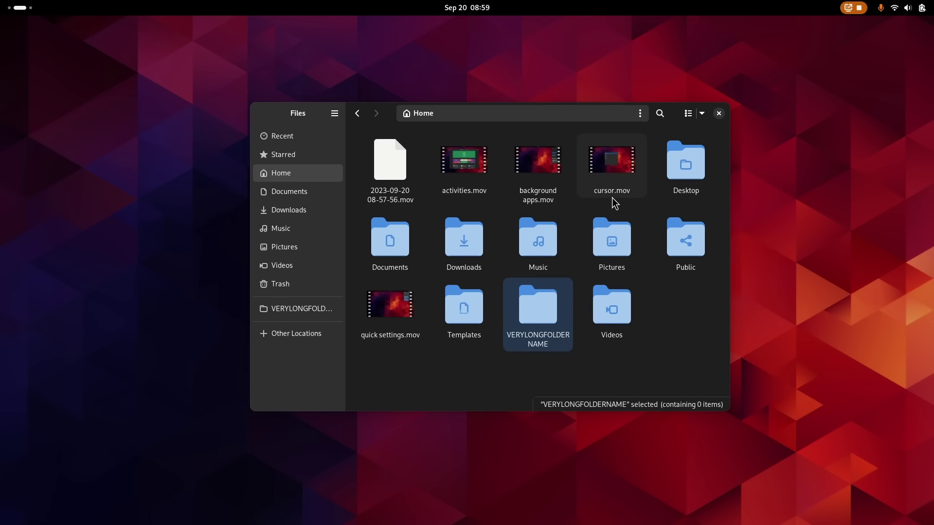
{"action": "key", "text": "ctrl+l"}
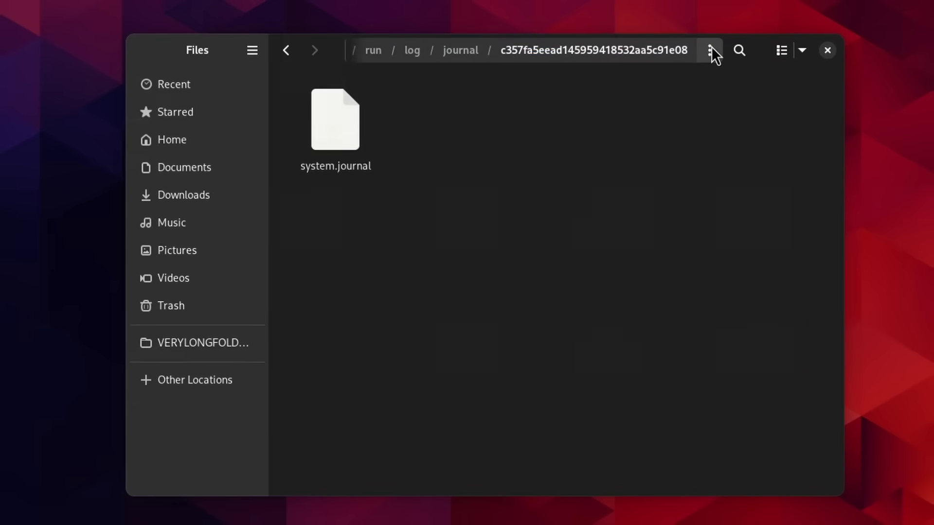
{"action": "key", "text": "ctrl+l"}
{"action": "left_click", "coordinate": [606, 45]}
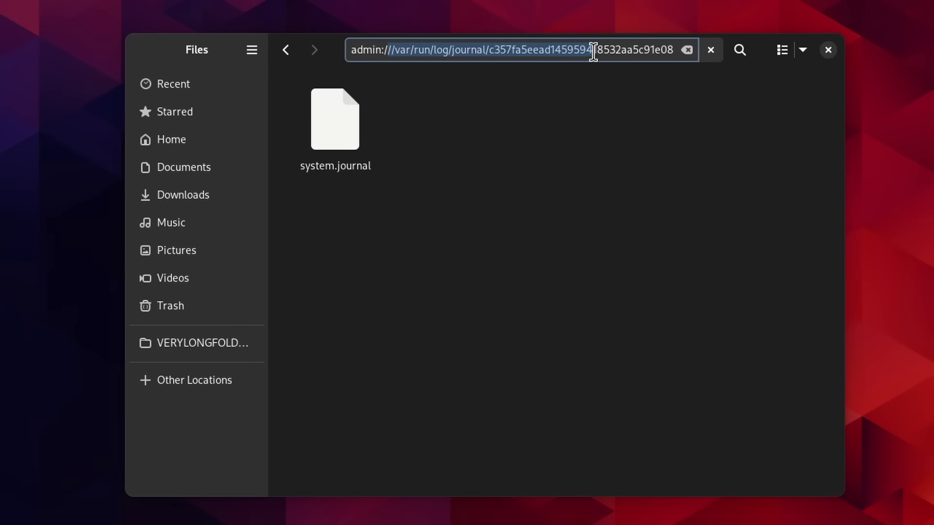
{"action": "left_click", "coordinate": [649, 45]}
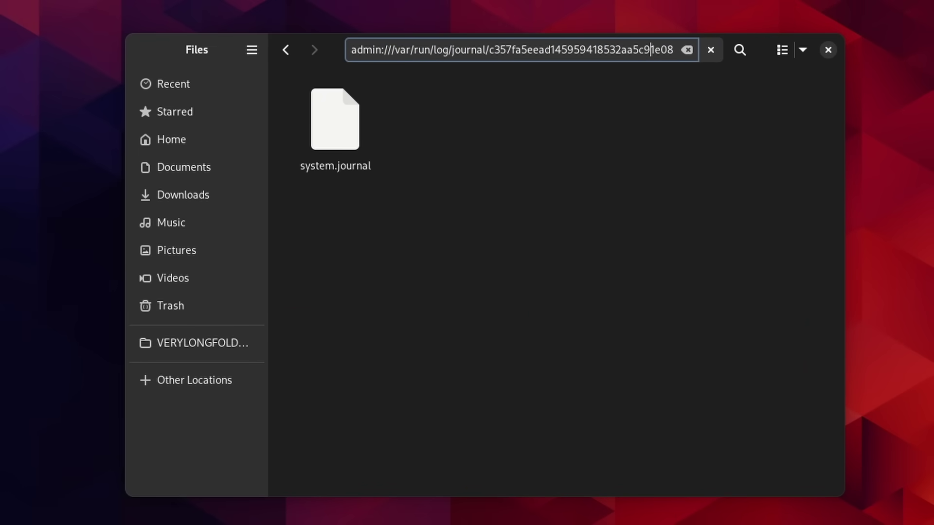
{"action": "triple_click", "coordinate": [649, 44]}
{"action": "key", "text": "Escape"}
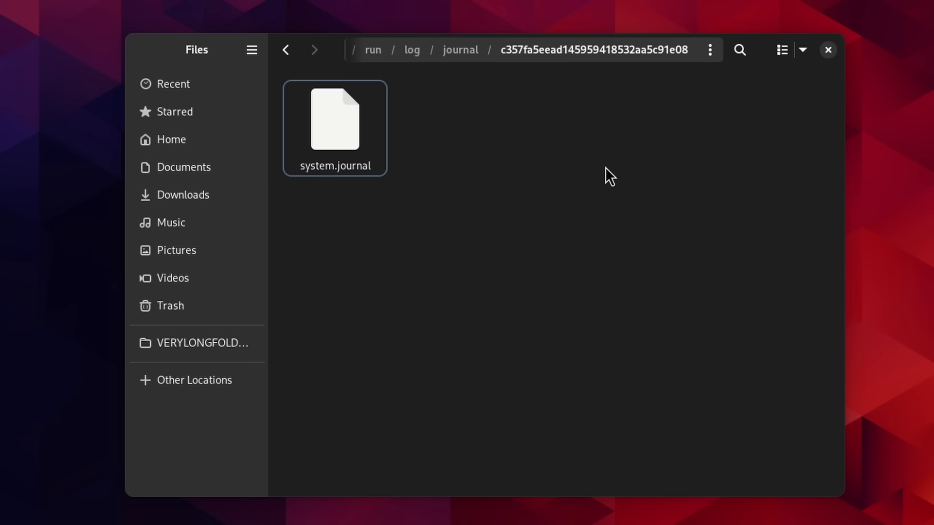
{"action": "scroll", "coordinate": [562, 57], "scroll_direction": "up", "scroll_amount": 2}
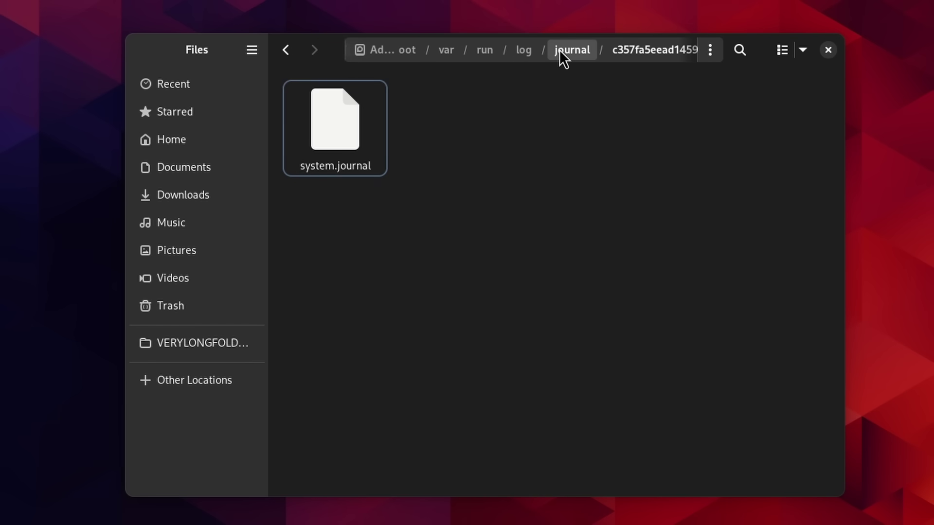
{"action": "scroll", "coordinate": [562, 57], "scroll_direction": "down", "scroll_amount": 2}
{"action": "scroll", "coordinate": [562, 58], "scroll_direction": "up", "scroll_amount": 2}
{"action": "scroll", "coordinate": [561, 57], "scroll_direction": "down", "scroll_amount": 2}
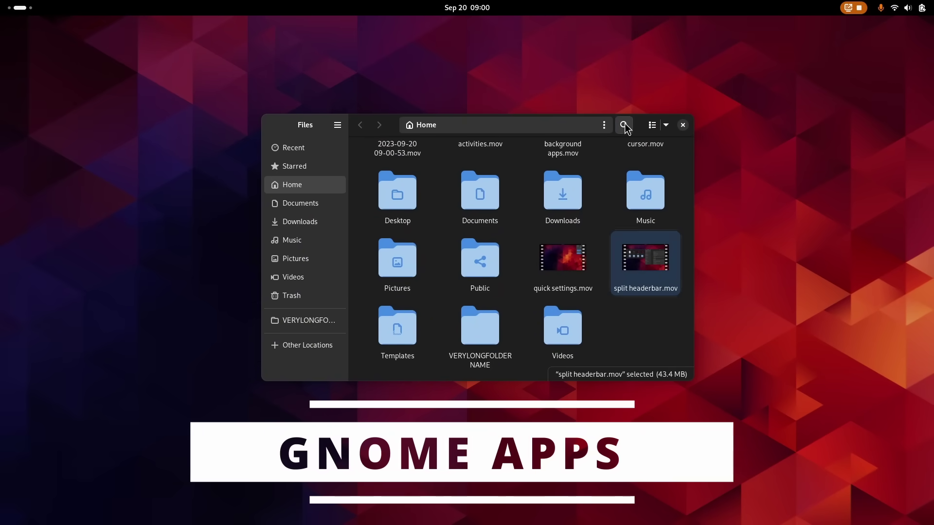
- Search everywhere for 'video' and then 'log', and close the search
{"action": "left_click", "coordinate": [625, 124]}
{"action": "type", "text": "video"}
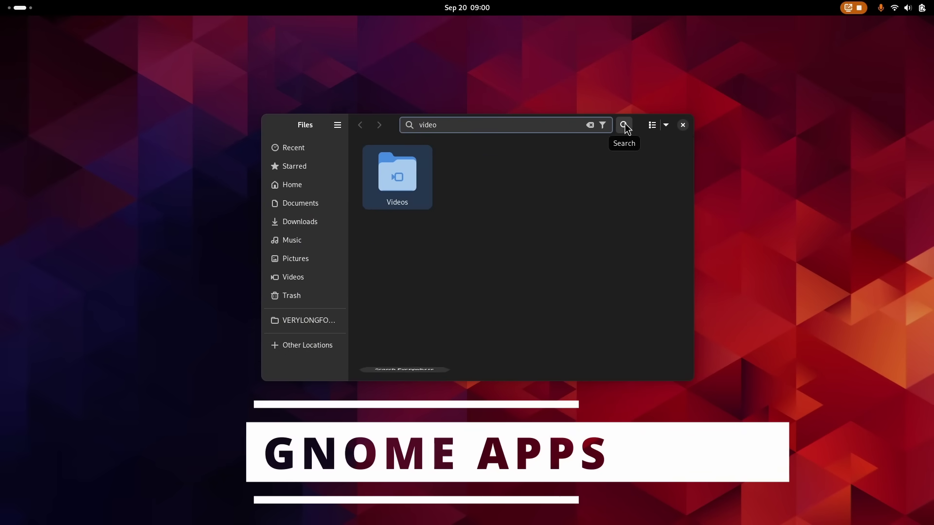
{"action": "left_click", "coordinate": [423, 362]}
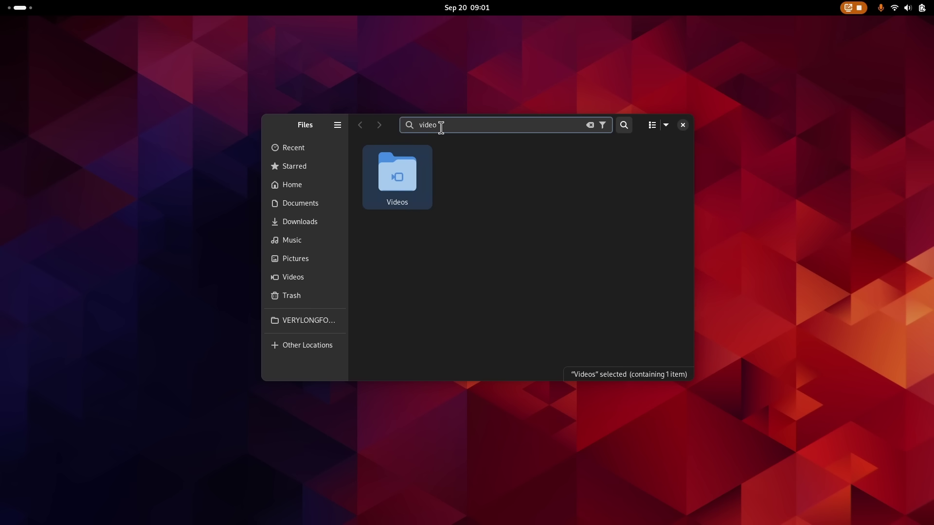
{"action": "key", "text": "BackSpace"}
{"action": "type", "text": "log"}
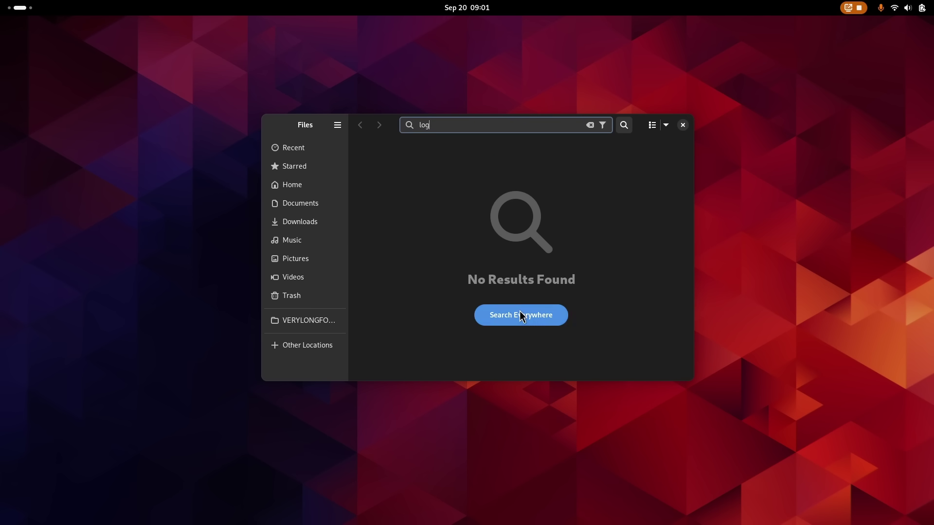
{"action": "left_click", "coordinate": [520, 315]}
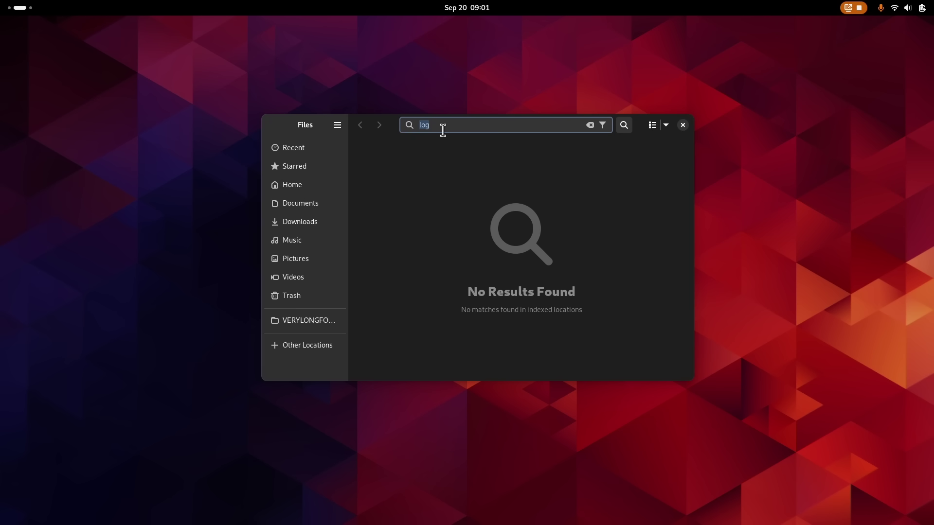
{"action": "key", "text": "Escape"}
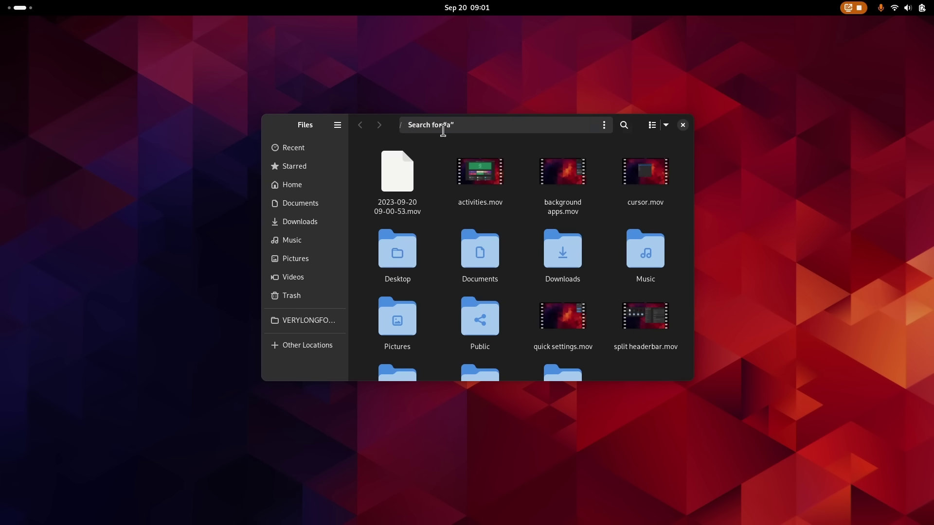
- Search everywhere for 'act', 'docum' and 'etc', then switch Home to list view
{"action": "type", "text": "cti"}
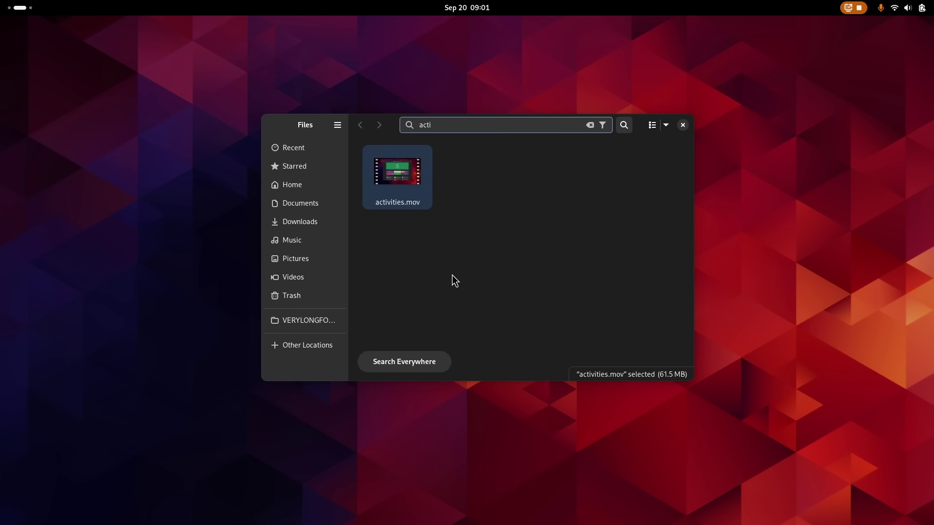
{"action": "left_click", "coordinate": [411, 363]}
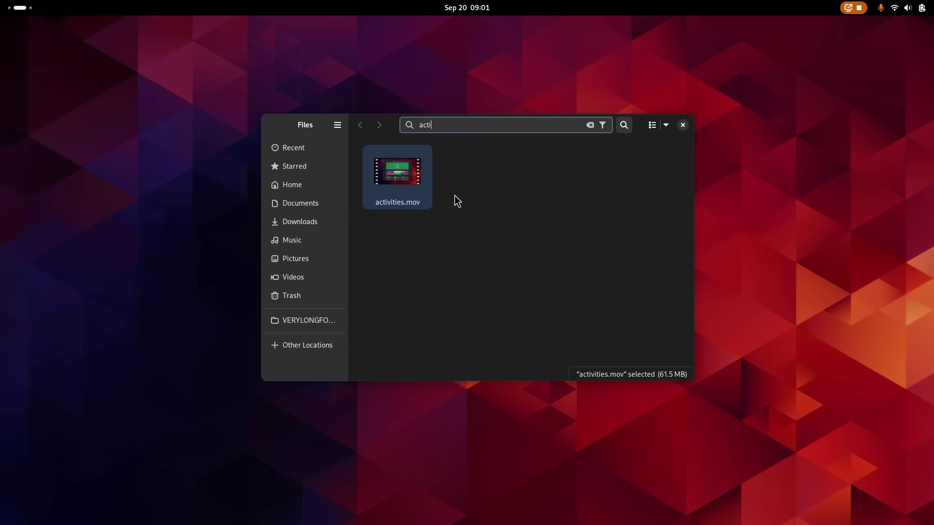
{"action": "type", "text": "docum"}
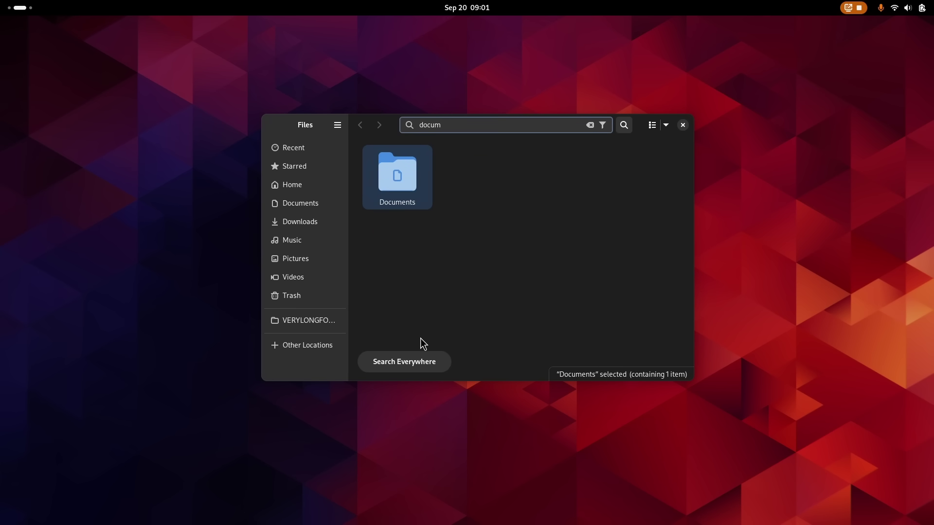
{"action": "left_click", "coordinate": [421, 353]}
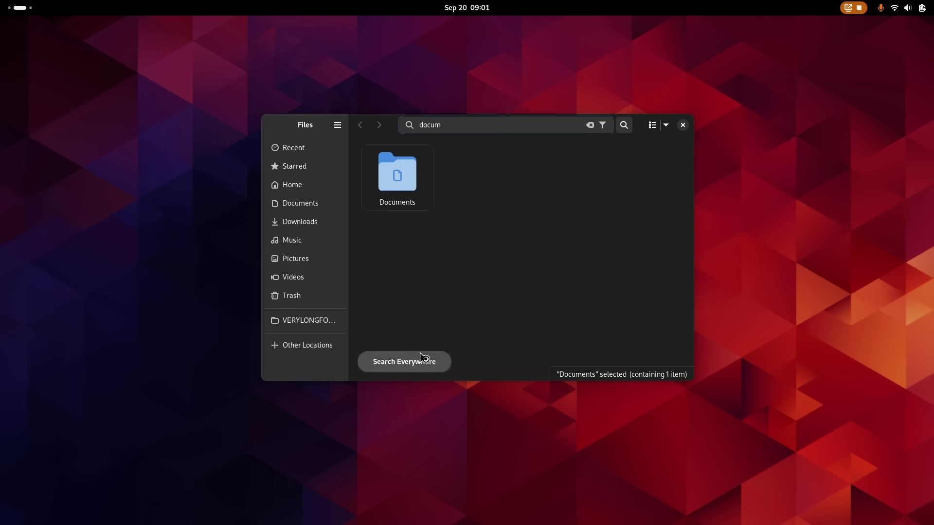
{"action": "triple_click", "coordinate": [450, 125]}
{"action": "key", "text": "BackSpace"}
{"action": "type", "text": "etc"}
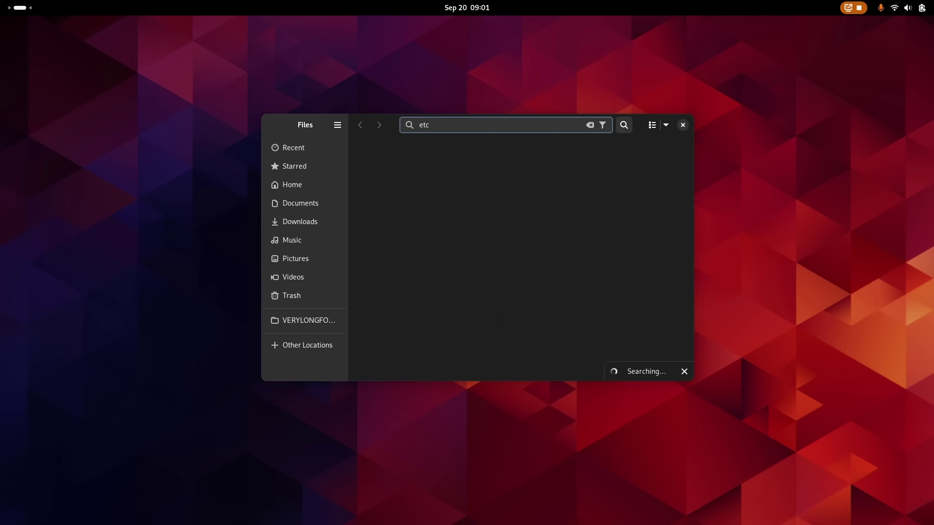
{"action": "left_click", "coordinate": [516, 314]}
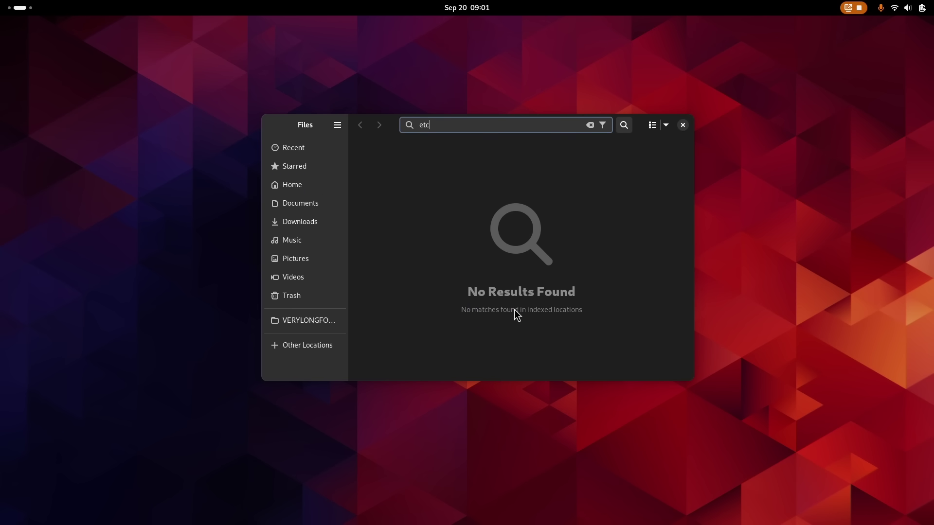
{"action": "left_click", "coordinate": [665, 125]}
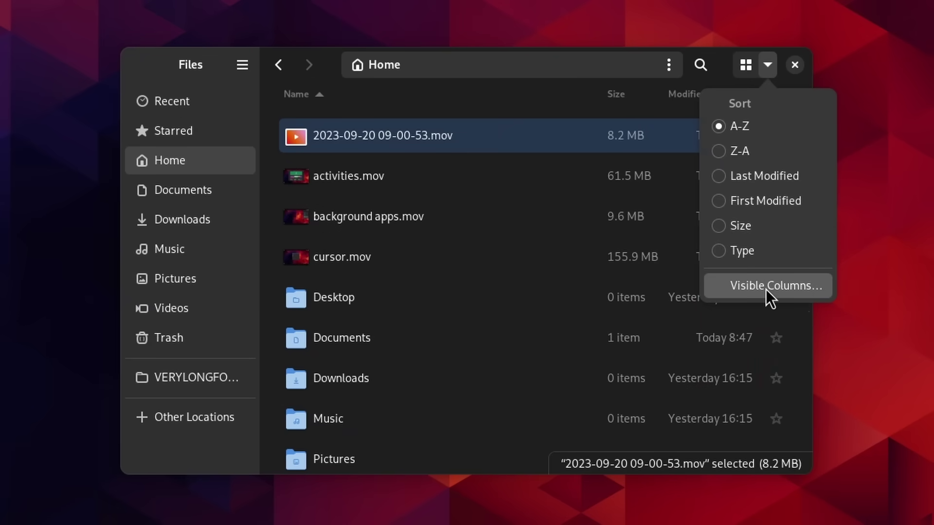
- Turn on the Created column in Visible Columns and drag it just below Name
{"action": "left_click", "coordinate": [765, 288]}
{"action": "scroll", "coordinate": [407, 357], "scroll_direction": "down", "scroll_amount": 5}
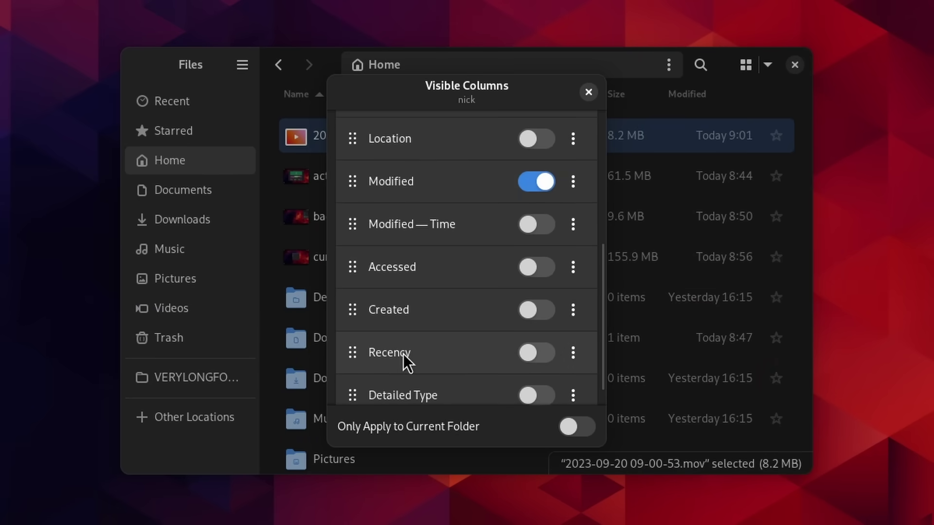
{"action": "scroll", "coordinate": [404, 354], "scroll_direction": "down", "scroll_amount": 1}
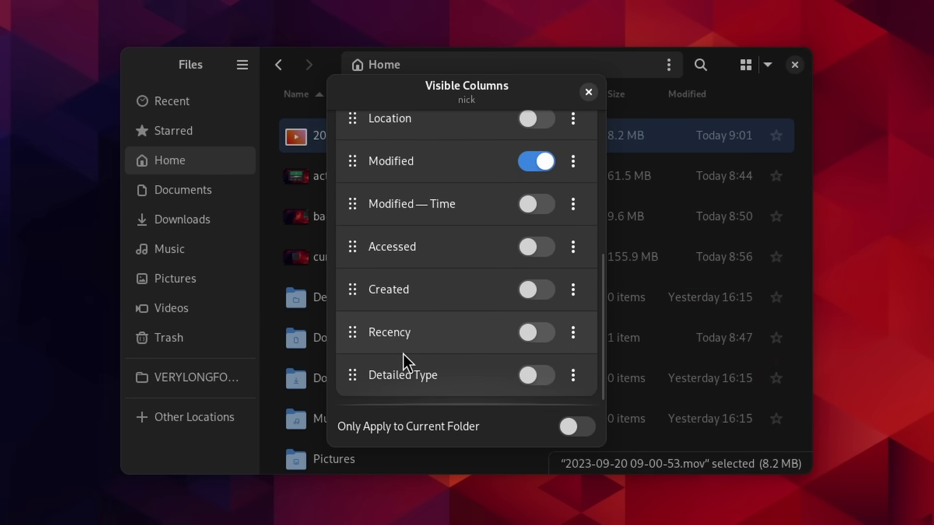
{"action": "left_click", "coordinate": [534, 287]}
{"action": "left_click_drag", "start_coordinate": [424, 293], "coordinate": [411, 124]}
{"action": "scroll", "coordinate": [411, 124], "scroll_direction": "up", "scroll_amount": 2}
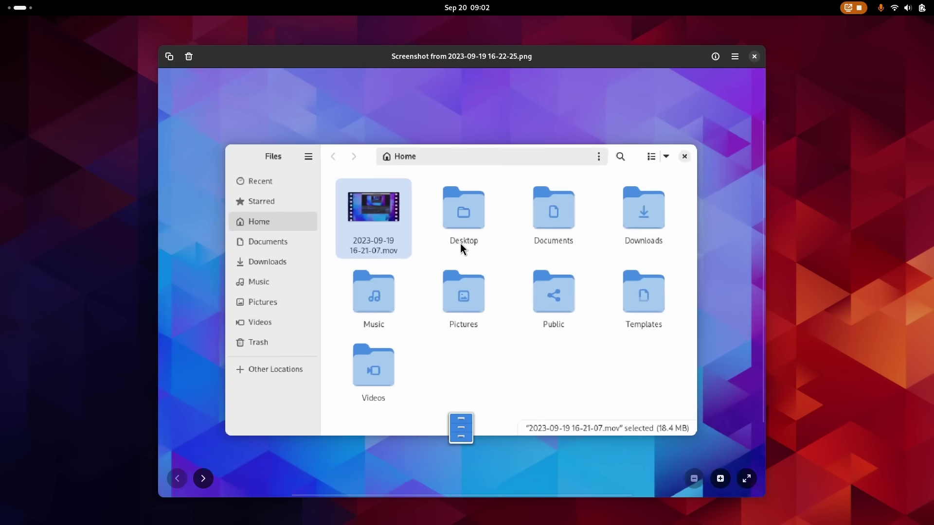
- Browse through the Home folder screenshots in Image Viewer
{"action": "scroll", "coordinate": [462, 249], "scroll_direction": "right", "scroll_amount": 5}
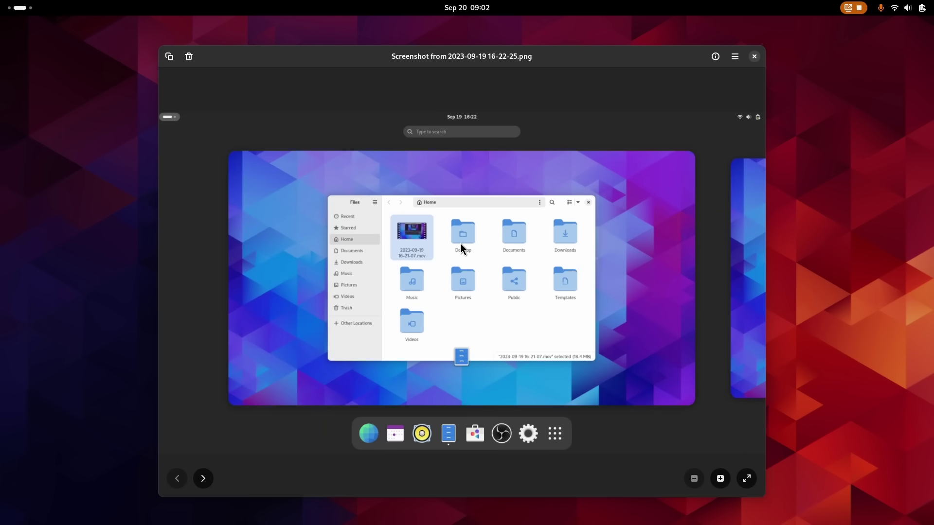
{"action": "scroll", "coordinate": [461, 249], "scroll_direction": "up", "scroll_amount": 5}
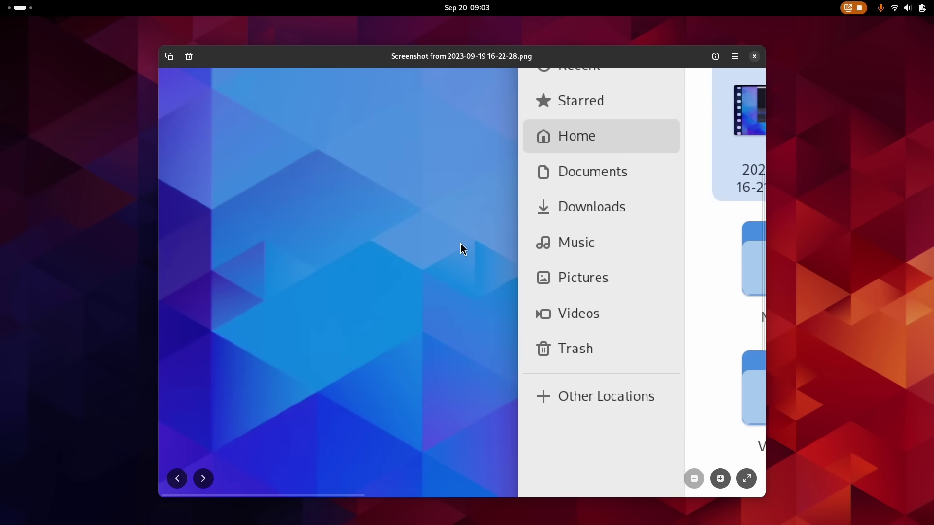
{"action": "scroll", "coordinate": [462, 249], "scroll_direction": "down", "scroll_amount": 5}
{"action": "scroll", "coordinate": [461, 249], "scroll_direction": "right", "scroll_amount": 3}
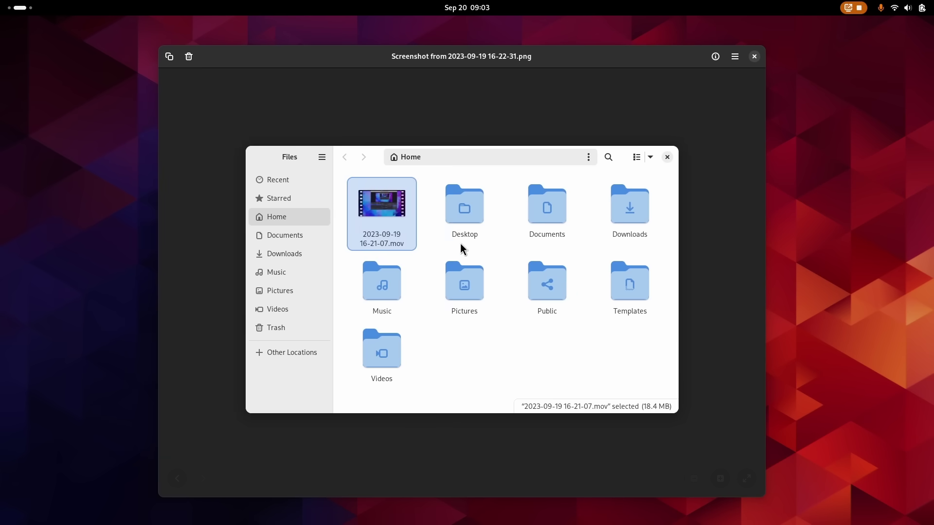
{"action": "scroll", "coordinate": [461, 249], "scroll_direction": "up", "scroll_amount": 5}
{"action": "scroll", "coordinate": [461, 246], "scroll_direction": "down", "scroll_amount": 5}
{"action": "scroll", "coordinate": [457, 245], "scroll_direction": "right", "scroll_amount": 3}
{"action": "scroll", "coordinate": [455, 246], "scroll_direction": "up", "scroll_amount": 5}
{"action": "scroll", "coordinate": [455, 247], "scroll_direction": "down", "scroll_amount": 3}
{"action": "scroll", "coordinate": [456, 247], "scroll_direction": "down", "scroll_amount": 5}
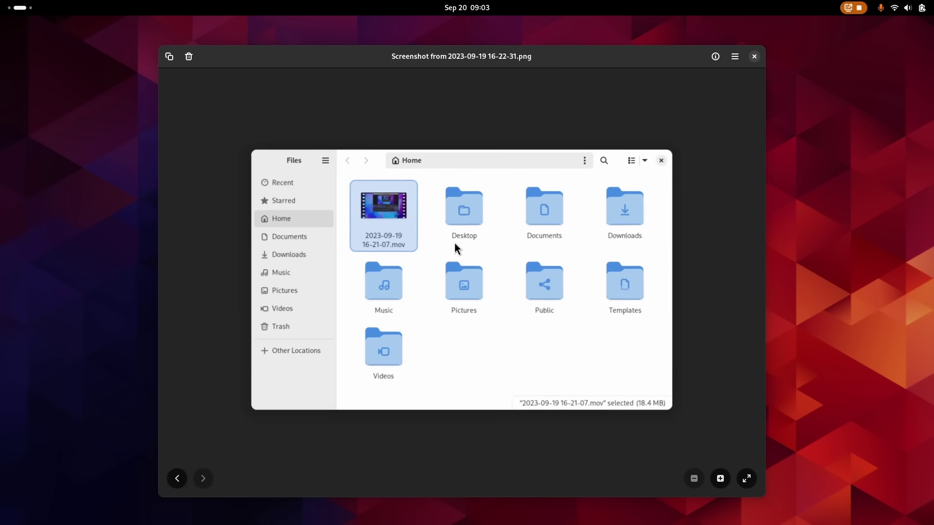
- Copy screenshot 16-22-25.png to the clipboard and move it to the trash
{"action": "scroll", "coordinate": [454, 243], "scroll_direction": "left", "scroll_amount": 6}
{"action": "scroll", "coordinate": [454, 244], "scroll_direction": "right", "scroll_amount": 2}
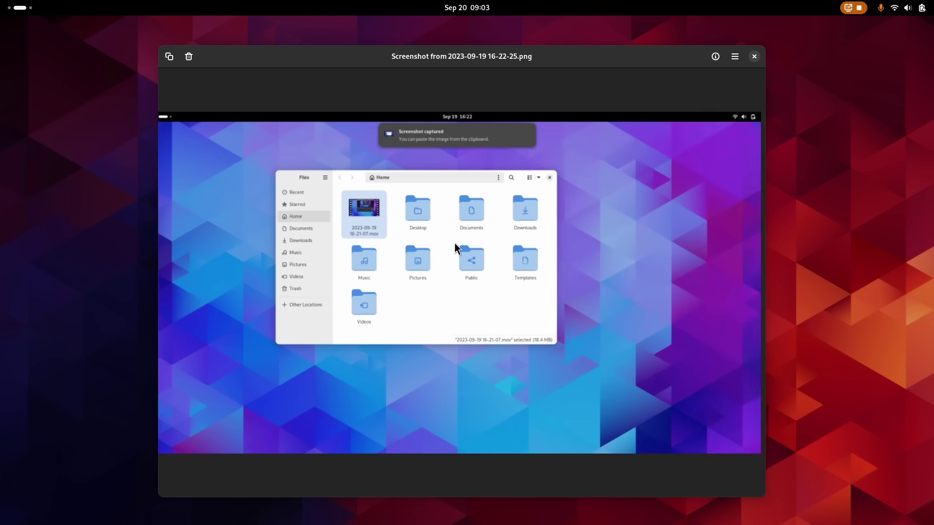
{"action": "scroll", "coordinate": [455, 243], "scroll_direction": "left", "scroll_amount": 2}
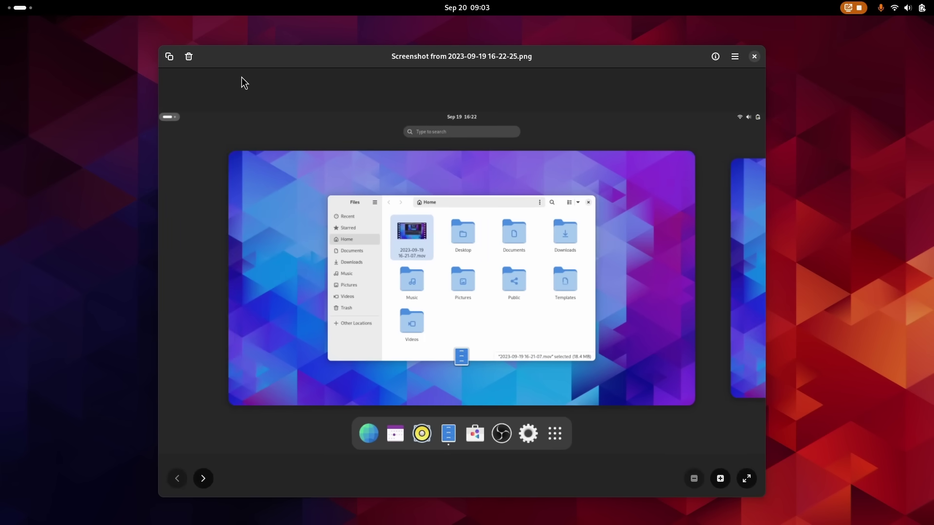
{"action": "left_click", "coordinate": [169, 57]}
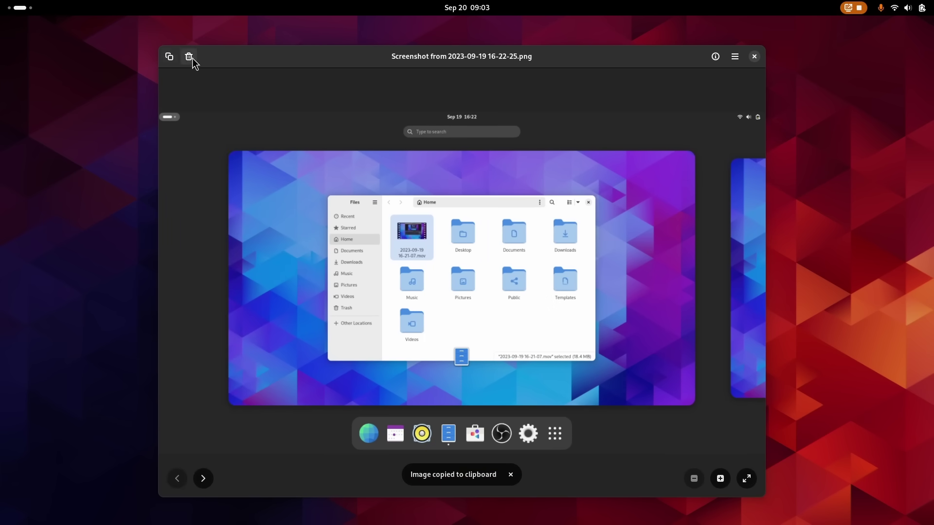
{"action": "left_click", "coordinate": [189, 57]}
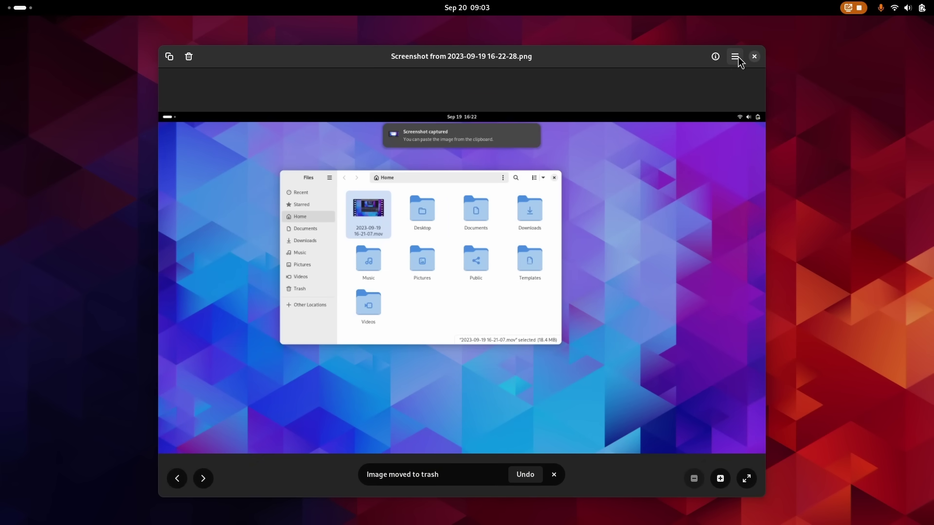
- Check the 16-22-28.png screenshot's properties (1920×1080 PNG, 1.3 MB) and copy the image
{"action": "left_click", "coordinate": [735, 57]}
{"action": "left_click", "coordinate": [735, 56]}
{"action": "left_click", "coordinate": [715, 56]}
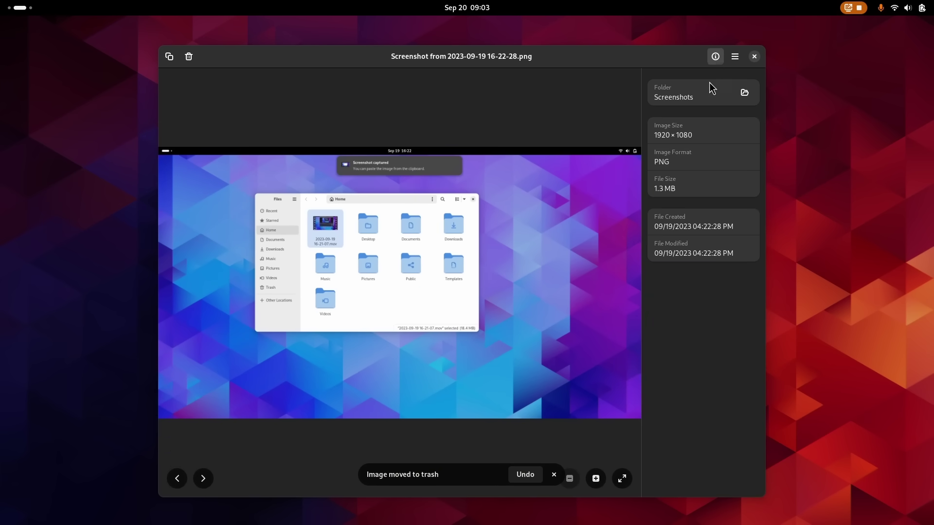
{"action": "key", "text": "ctrl+c"}
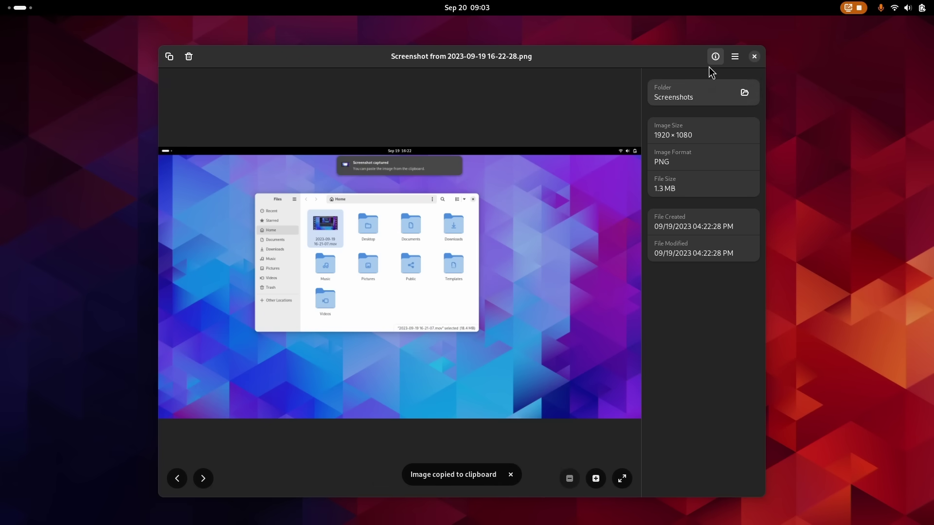
{"action": "left_click", "coordinate": [714, 59]}
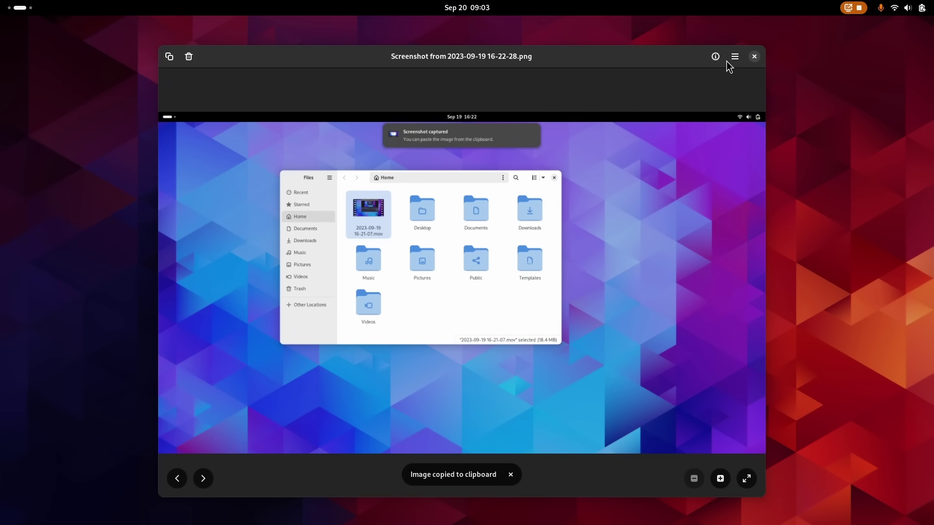
- Rotate the image left and right through several turns until it is upright again
{"action": "left_click", "coordinate": [734, 57]}
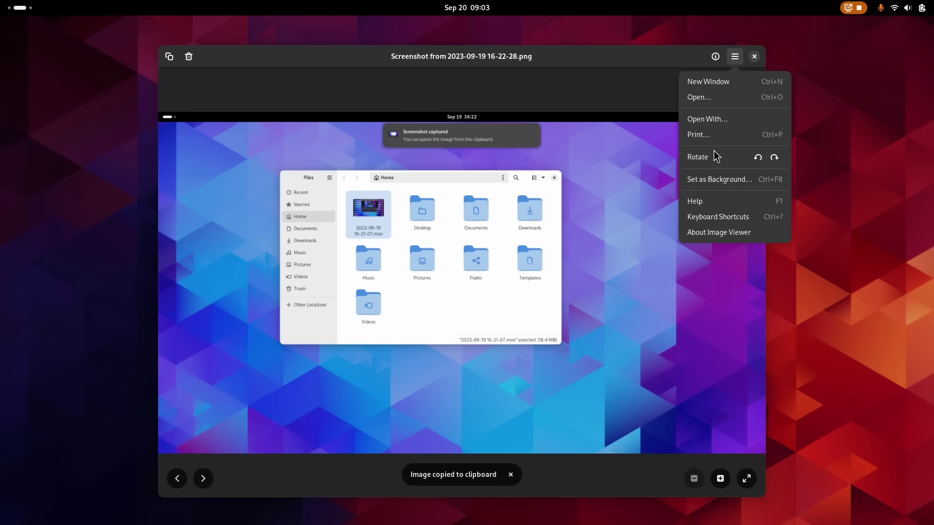
{"action": "double_click", "coordinate": [757, 158]}
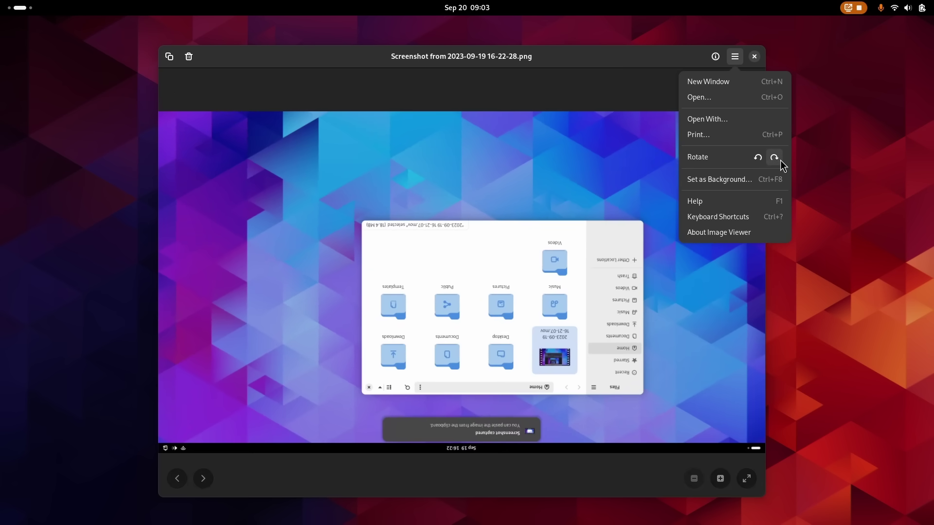
{"action": "left_click", "coordinate": [779, 159]}
{"action": "left_click", "coordinate": [779, 160]}
{"action": "left_click", "coordinate": [768, 160]}
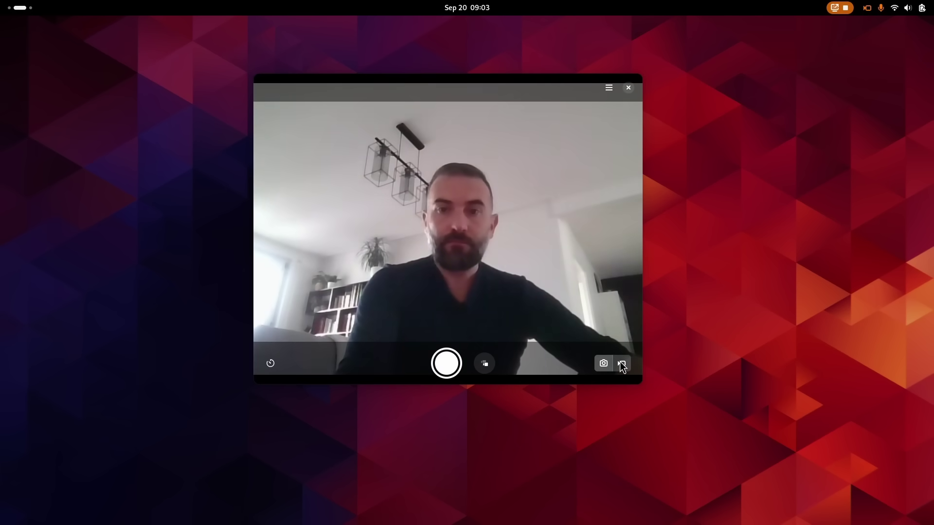
- Switch Snapshot to video mode and back to photo, then open its Preferences
{"action": "left_click", "coordinate": [622, 366]}
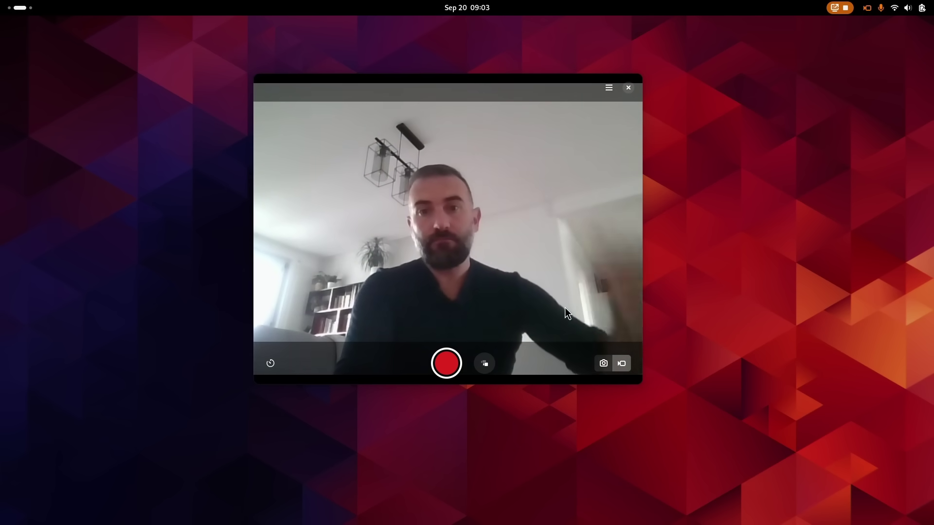
{"action": "left_click", "coordinate": [603, 364]}
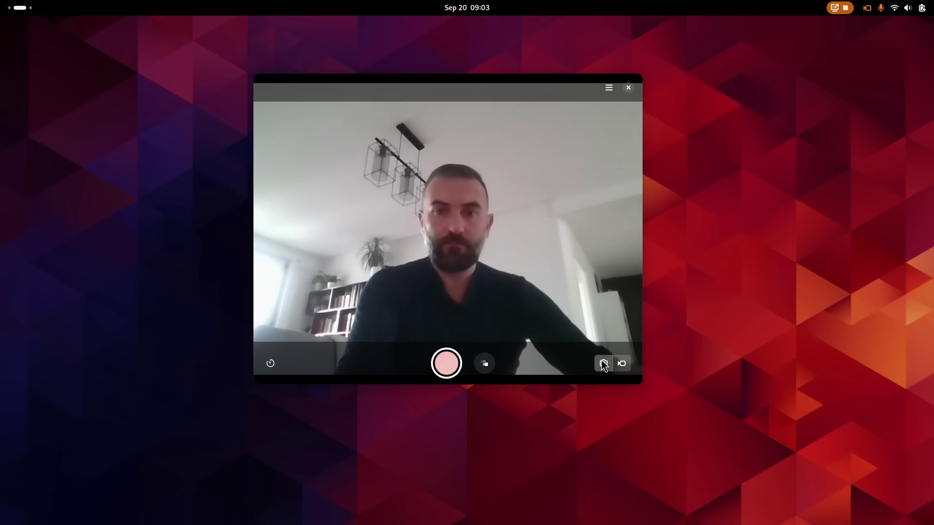
{"action": "left_click", "coordinate": [609, 88]}
{"action": "left_click", "coordinate": [611, 114]}
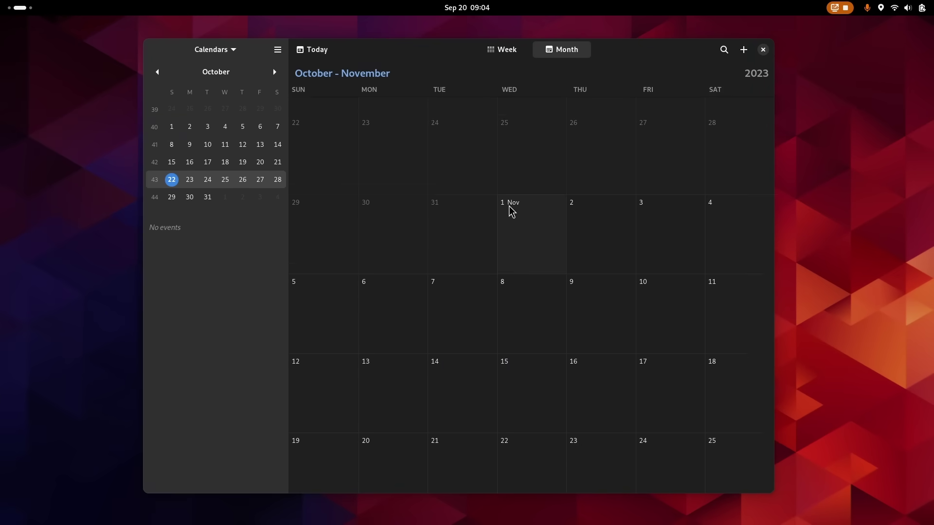
- Return the calendar to today, 20 September, and open the Personal calendar's settings
{"action": "left_click", "coordinate": [315, 50]}
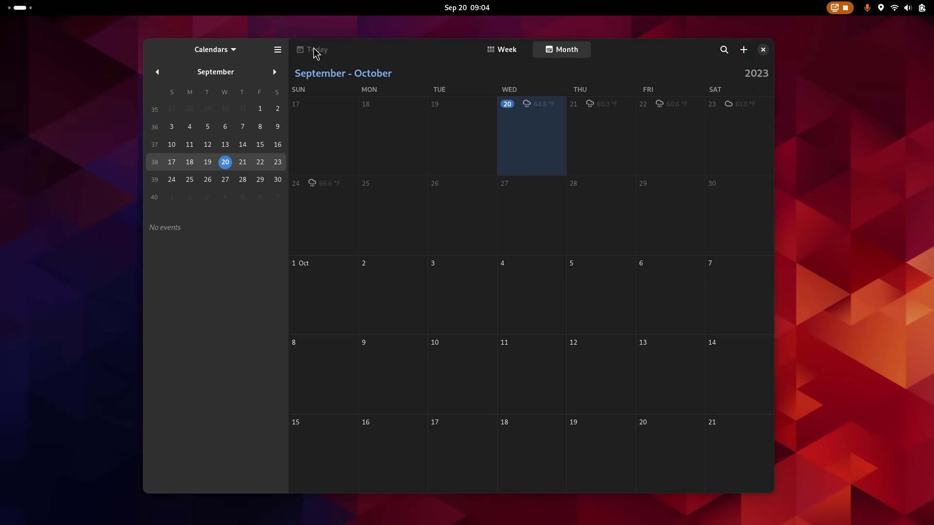
{"action": "scroll", "coordinate": [492, 235], "scroll_direction": "down", "scroll_amount": 3}
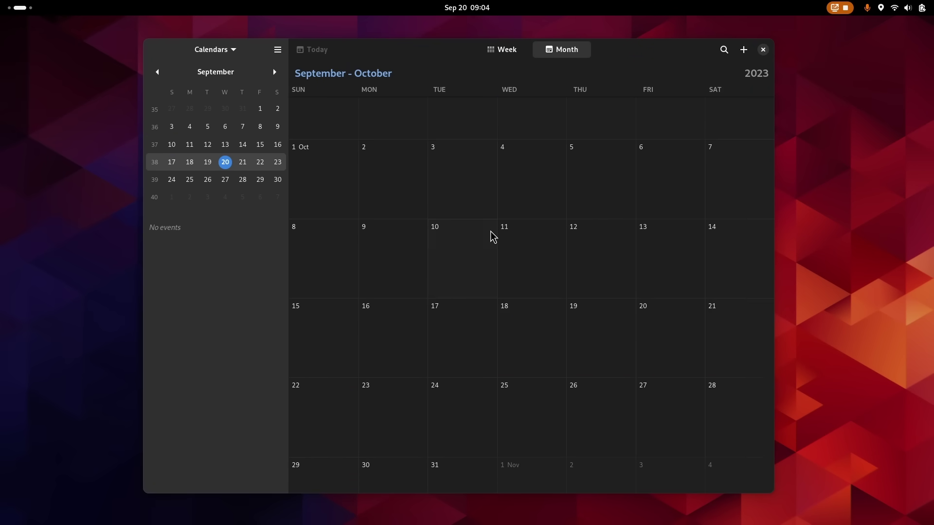
{"action": "scroll", "coordinate": [492, 235], "scroll_direction": "up", "scroll_amount": 6}
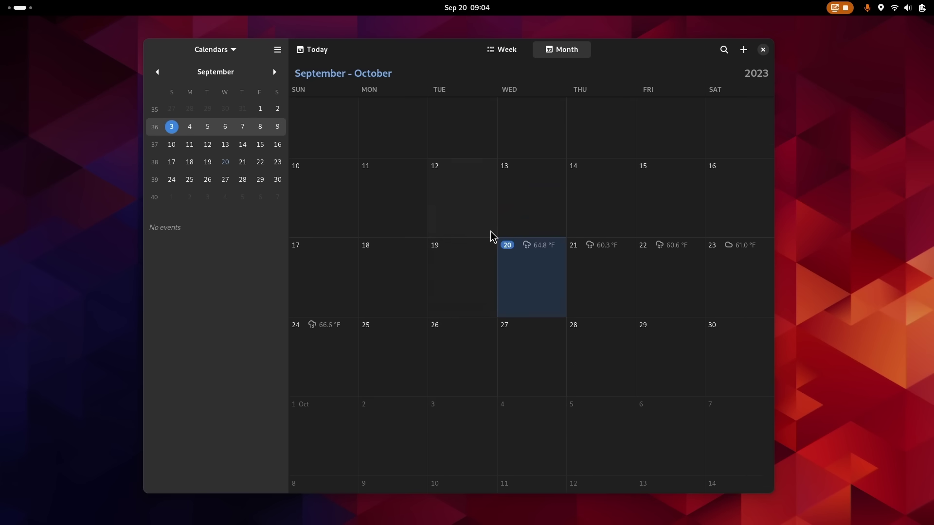
{"action": "scroll", "coordinate": [491, 235], "scroll_direction": "down", "scroll_amount": 7}
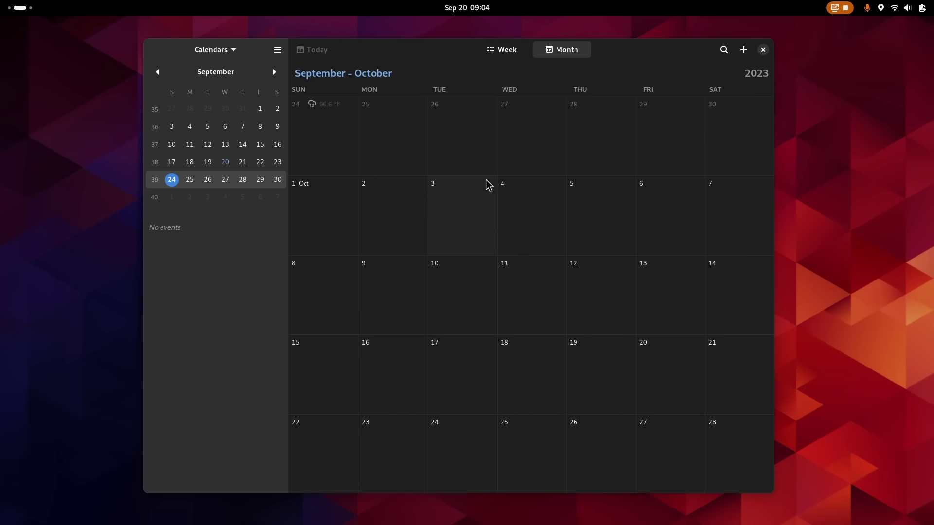
{"action": "scroll", "coordinate": [503, 208], "scroll_direction": "up", "scroll_amount": 8}
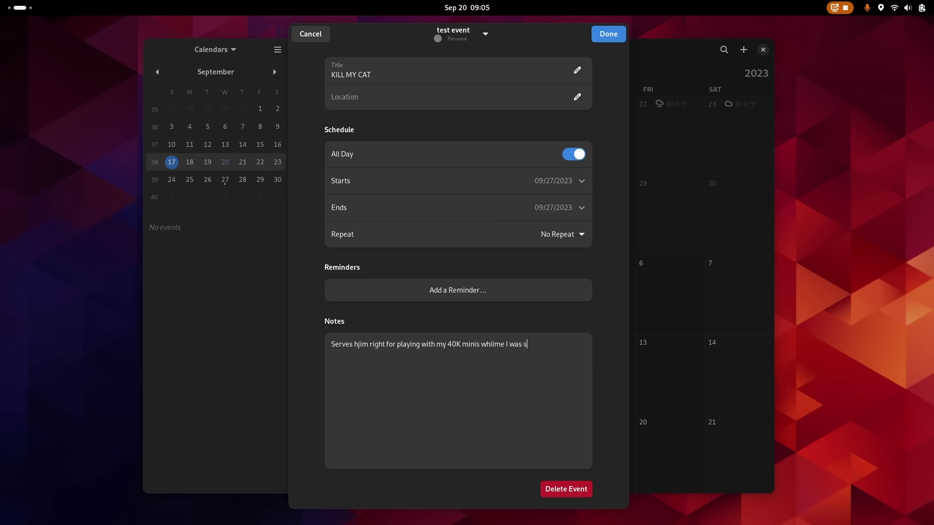
{"action": "key", "text": "ctrl+alt+m"}
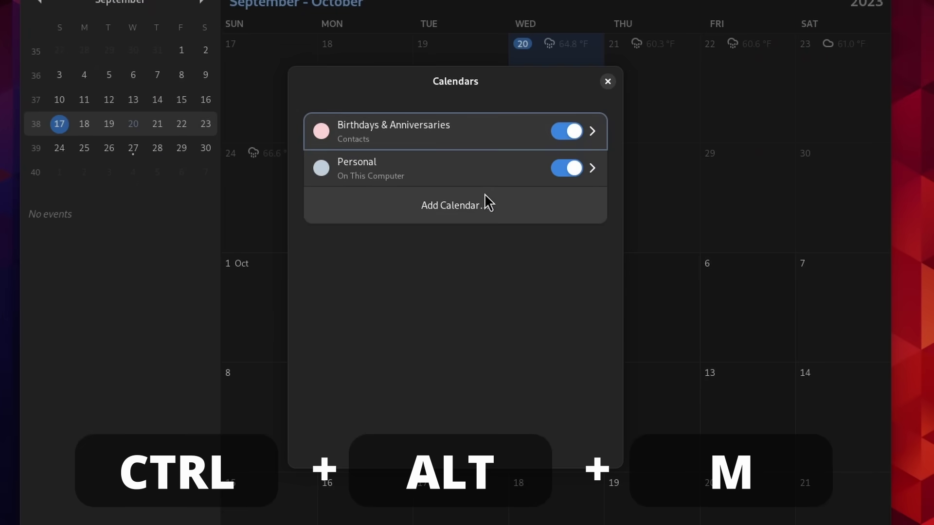
{"action": "left_click", "coordinate": [591, 167]}
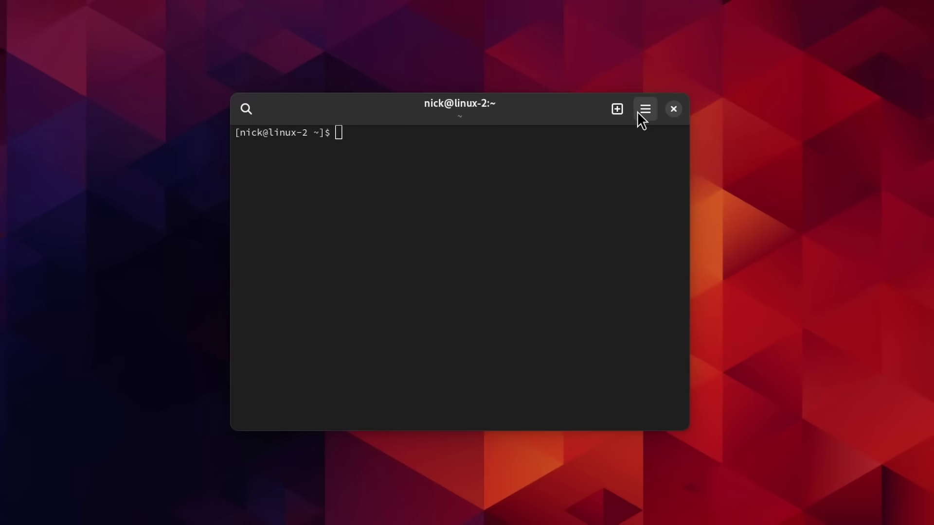
- Open the terminal's Preferences and choose a custom terminal font
{"action": "left_click", "coordinate": [645, 109]}
{"action": "left_click", "coordinate": [624, 304]}
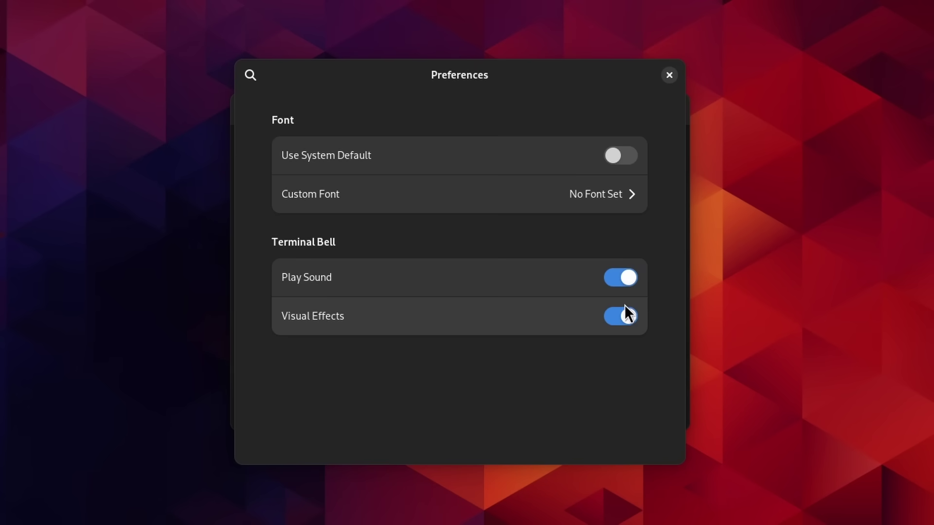
{"action": "left_click", "coordinate": [585, 191]}
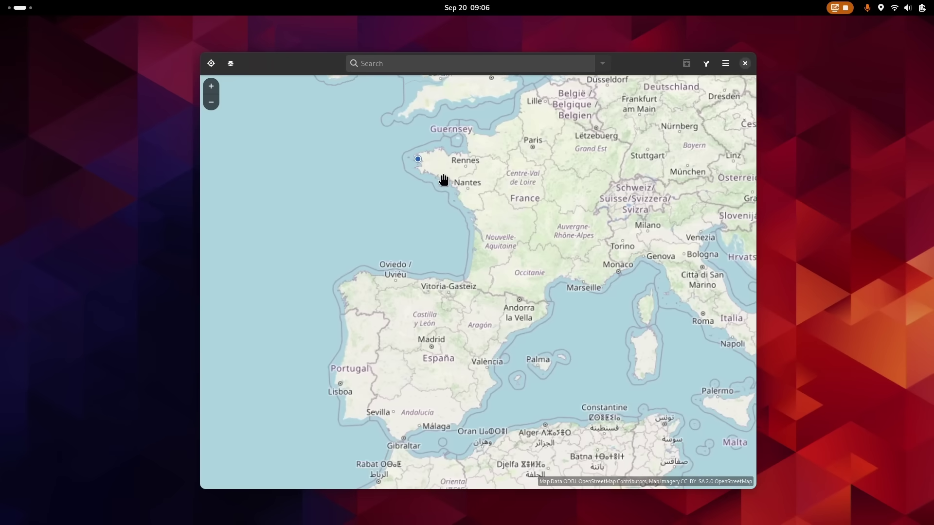
- Zoom the map into Brittany and pan over to the Brest area
{"action": "scroll", "coordinate": [444, 180], "scroll_direction": "up", "scroll_amount": 5}
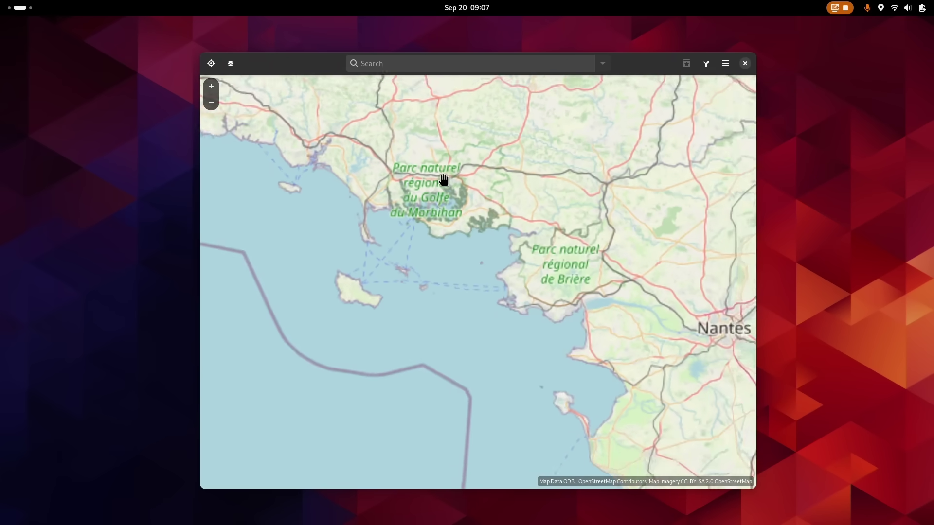
{"action": "left_click_drag", "start_coordinate": [444, 180], "coordinate": [567, 305]}
{"action": "left_click_drag", "start_coordinate": [521, 257], "coordinate": [570, 288]}
{"action": "scroll", "coordinate": [538, 243], "scroll_direction": "up", "scroll_amount": 4}
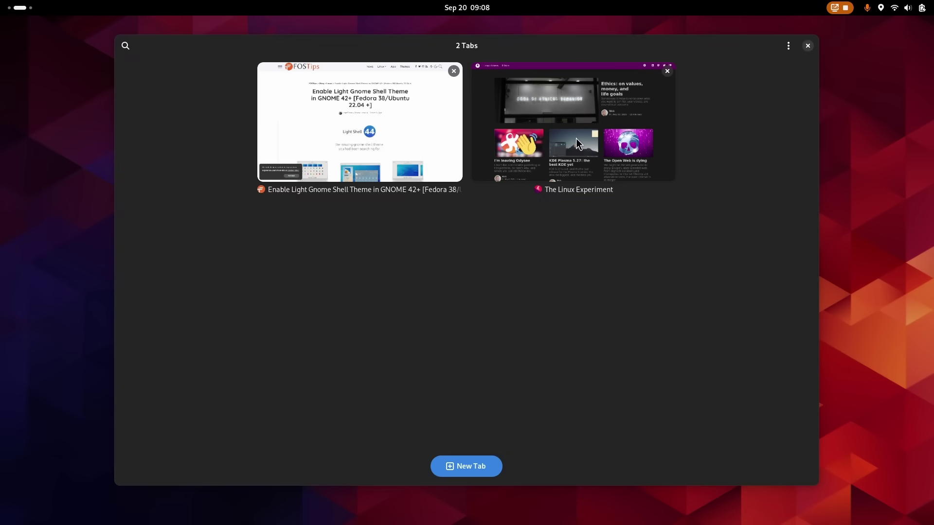
{"action": "left_click", "coordinate": [575, 138]}
{"action": "left_click", "coordinate": [749, 46]}
{"action": "left_click", "coordinate": [462, 470]}
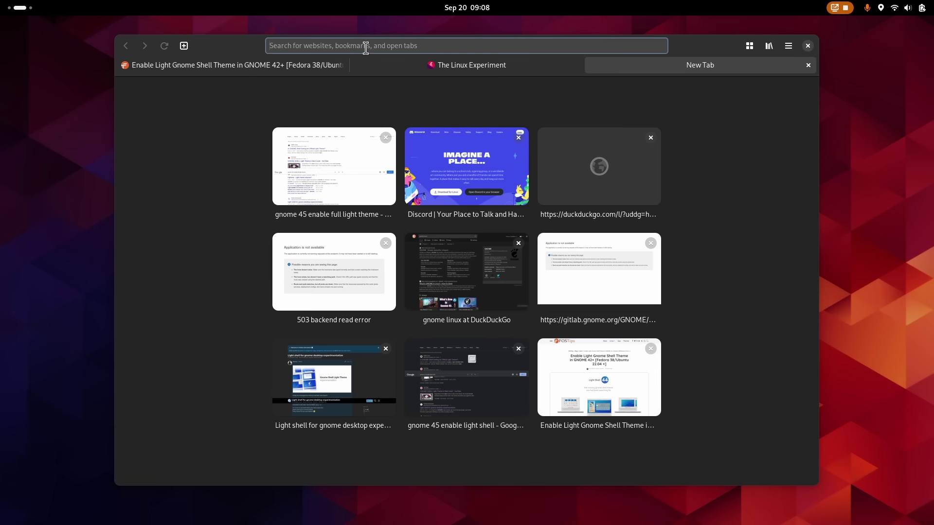
{"action": "type", "text": "gnome org"}
{"action": "key", "text": "Return"}
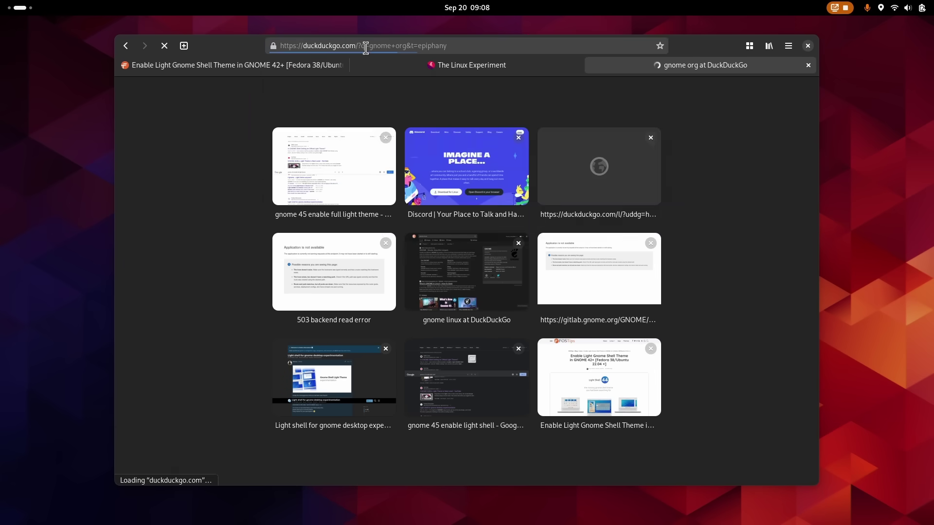
{"action": "left_click", "coordinate": [238, 204]}
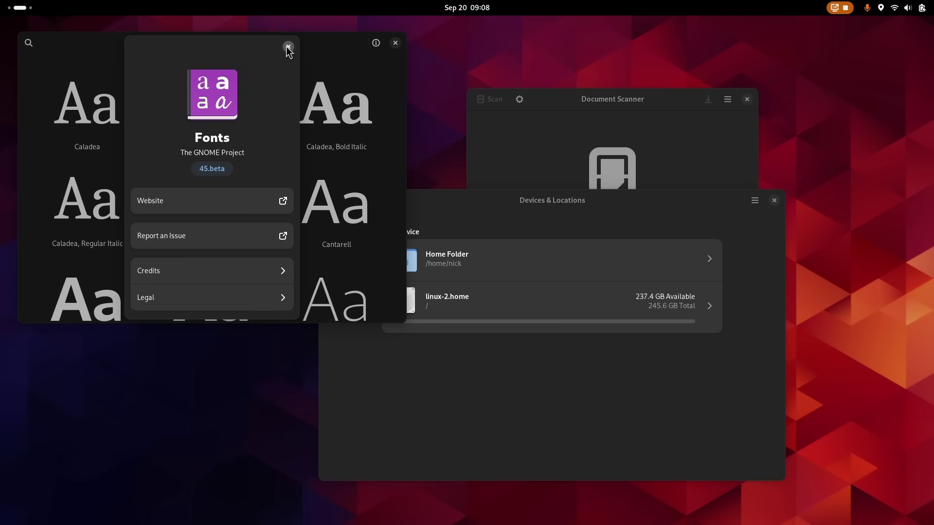
- Close the Fonts About window and the app, and move Document Scanner to the upper left
{"action": "left_click", "coordinate": [288, 47]}
{"action": "left_click", "coordinate": [397, 42]}
{"action": "left_click_drag", "start_coordinate": [602, 108], "coordinate": [327, 66]}
- View Document Scanner's preferences, then open Calculator's list of currencies to convert from
{"action": "left_click", "coordinate": [452, 58]}
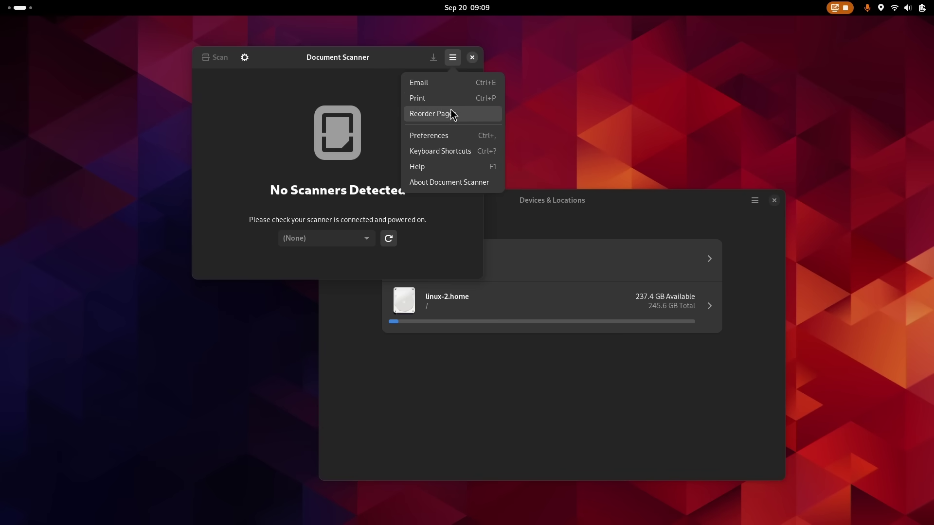
{"action": "left_click", "coordinate": [438, 137]}
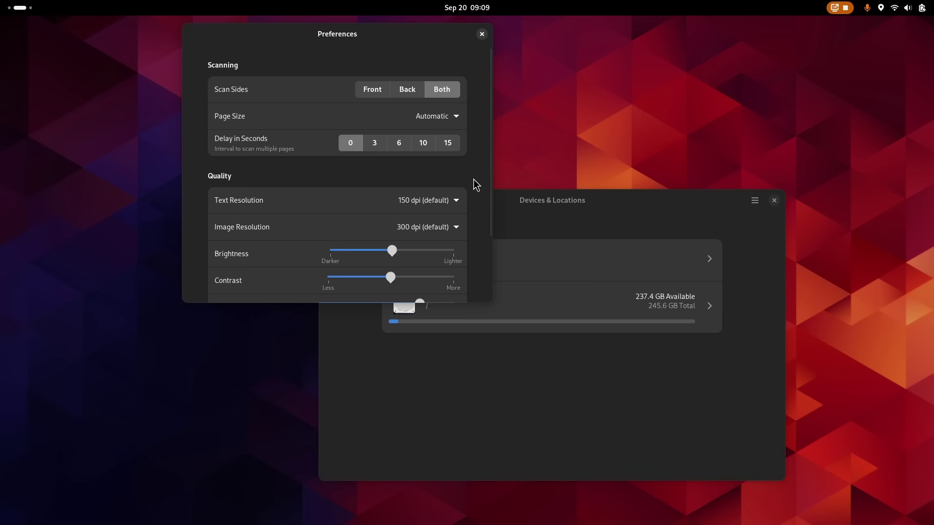
{"action": "scroll", "coordinate": [473, 179], "scroll_direction": "down", "scroll_amount": 5}
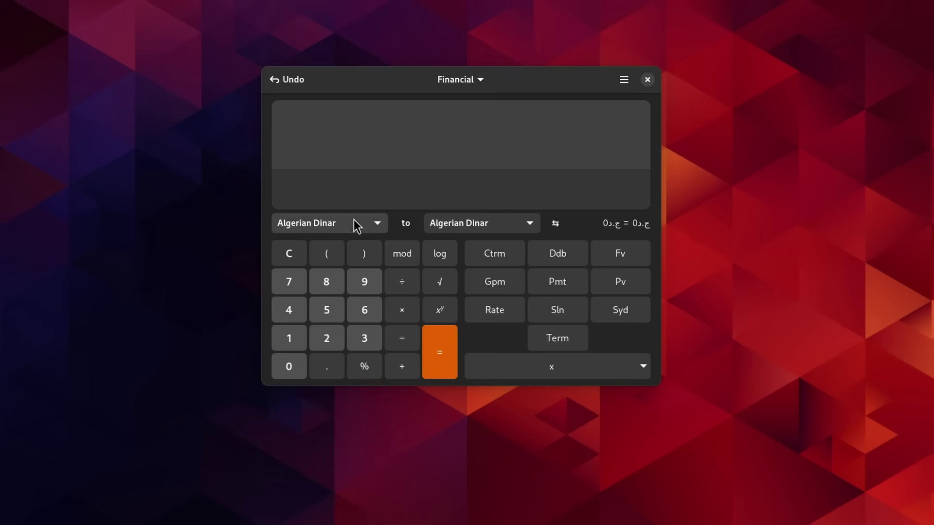
{"action": "left_click", "coordinate": [354, 223]}
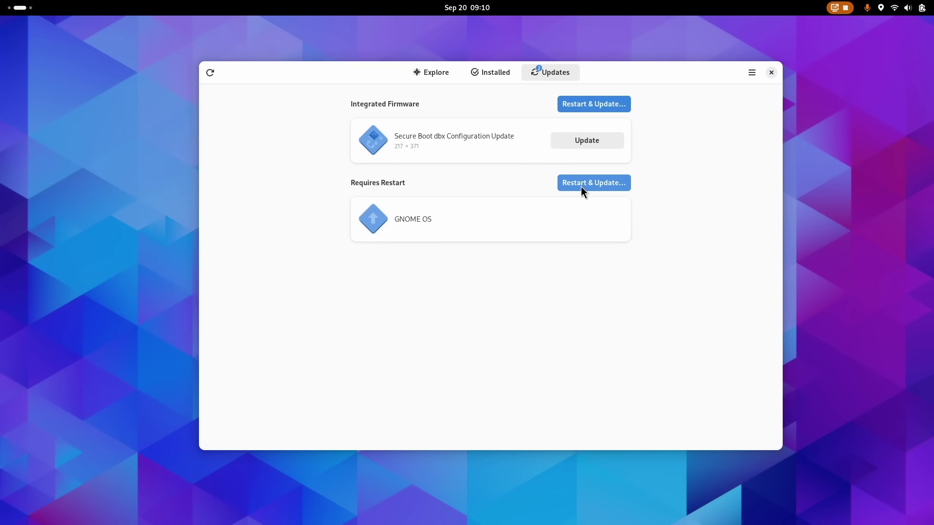
- View and close the GNOME OS and Secure Boot dbx update details, then open the notifications panel
{"action": "left_click", "coordinate": [459, 220]}
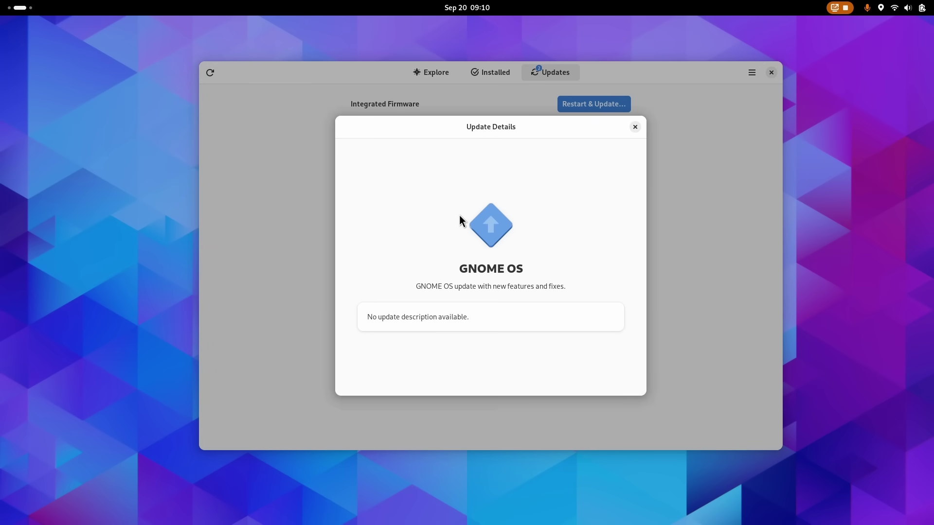
{"action": "left_click", "coordinate": [634, 128]}
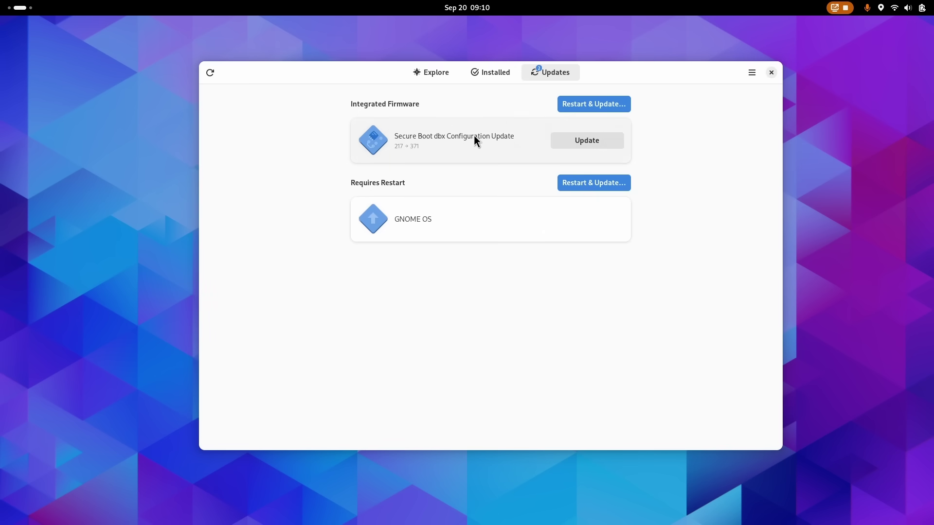
{"action": "left_click", "coordinate": [473, 135]}
{"action": "scroll", "coordinate": [544, 230], "scroll_direction": "down", "scroll_amount": 3}
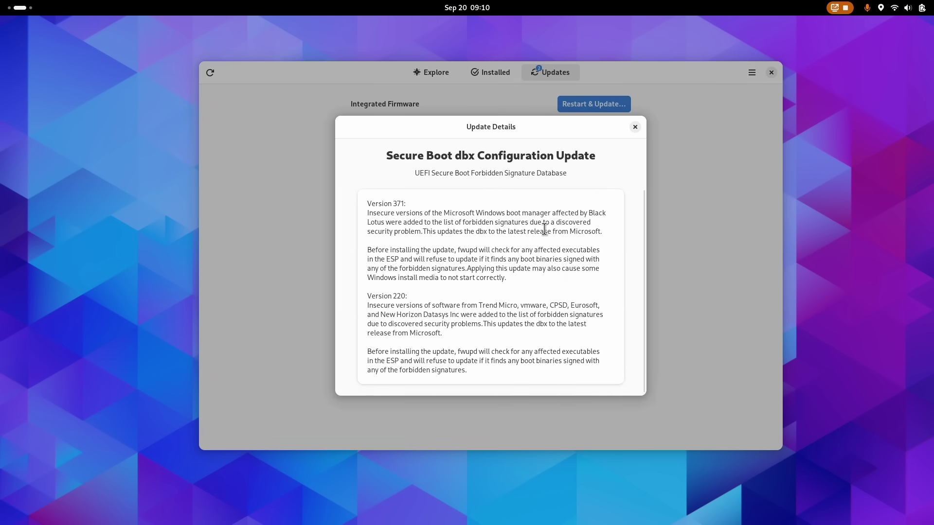
{"action": "scroll", "coordinate": [544, 229], "scroll_direction": "up", "scroll_amount": 3}
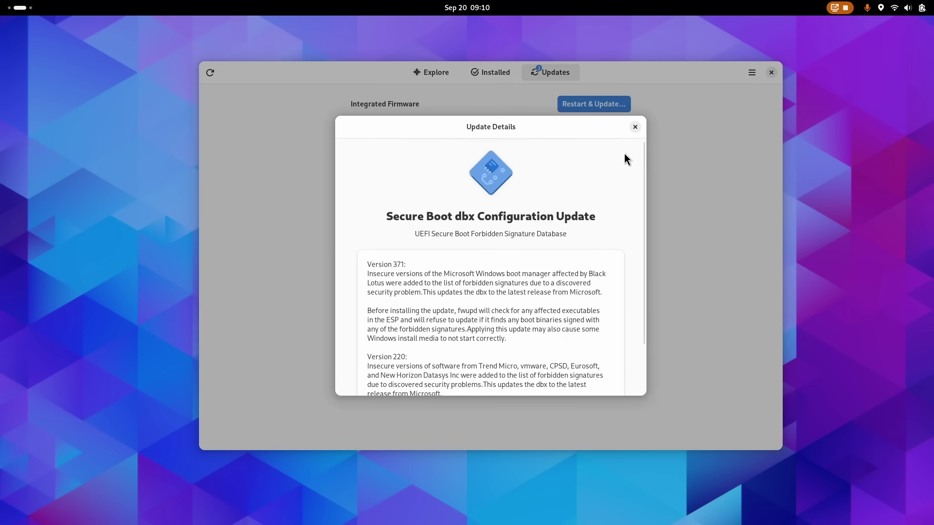
{"action": "left_click", "coordinate": [635, 128]}
{"action": "left_click", "coordinate": [480, 9]}
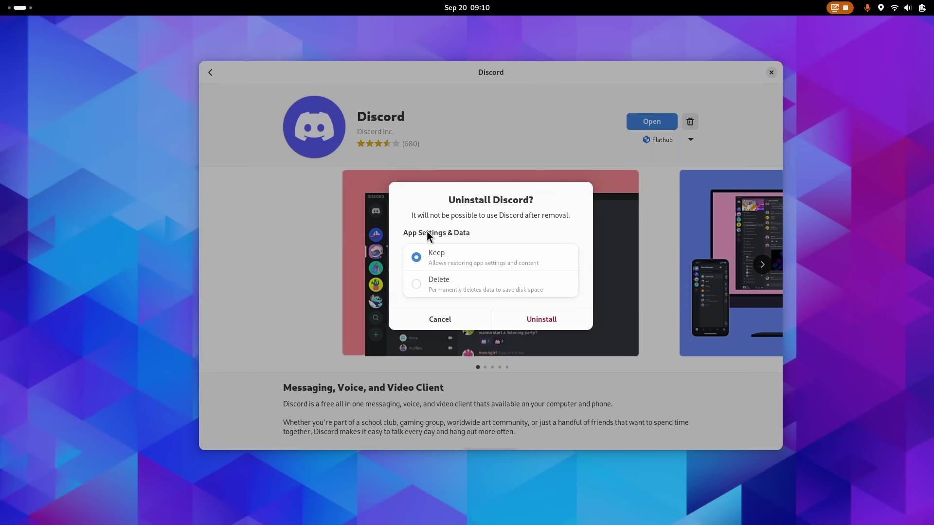
- Uninstall Discord deleting its data, then scroll OBS Studio's page to its Stopped Receiving Updates warning
{"action": "left_click", "coordinate": [524, 262]}
{"action": "left_click", "coordinate": [517, 289]}
{"action": "left_click", "coordinate": [488, 262]}
{"action": "left_click", "coordinate": [460, 286]}
{"action": "left_click", "coordinate": [536, 320]}
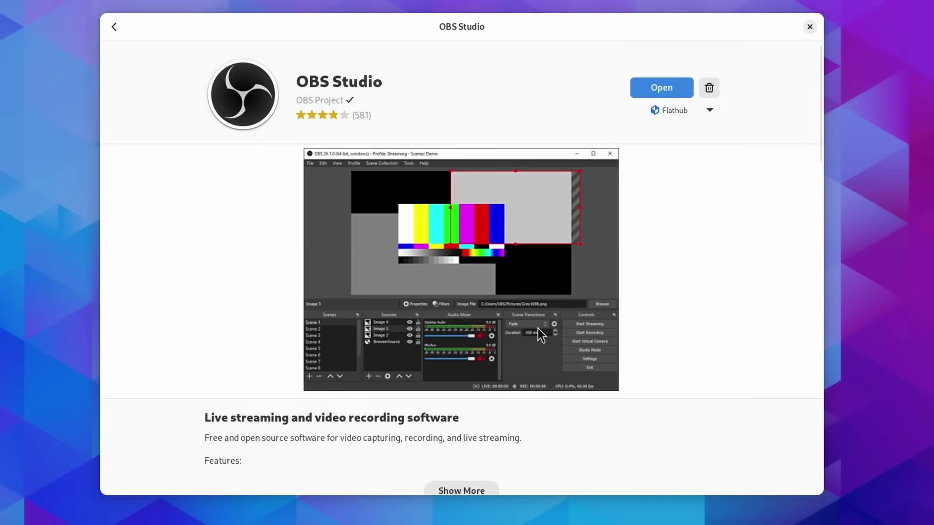
{"action": "scroll", "coordinate": [525, 348], "scroll_direction": "down", "scroll_amount": 10}
{"action": "scroll", "coordinate": [504, 368], "scroll_direction": "down", "scroll_amount": 12}
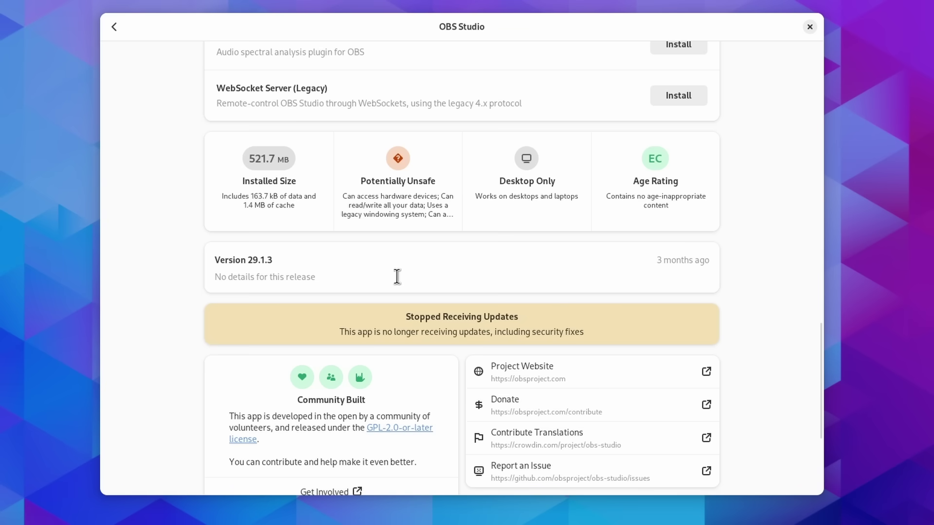
- Go back from OBS Studio's page to the Installed apps list
{"action": "key", "text": "alt+Left"}
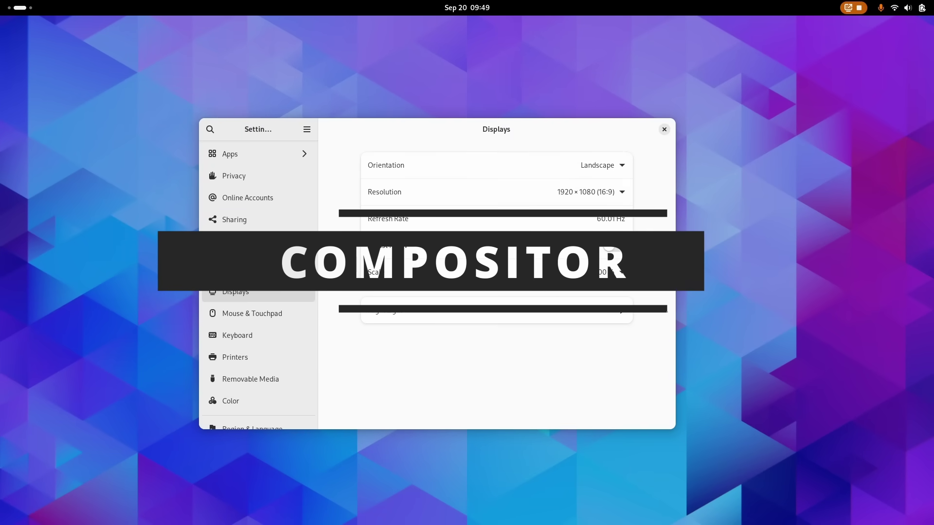
- Launch System Monitor via a 'monit' search and move its window down and right
{"action": "key", "text": "super"}
{"action": "type", "text": "monit"}
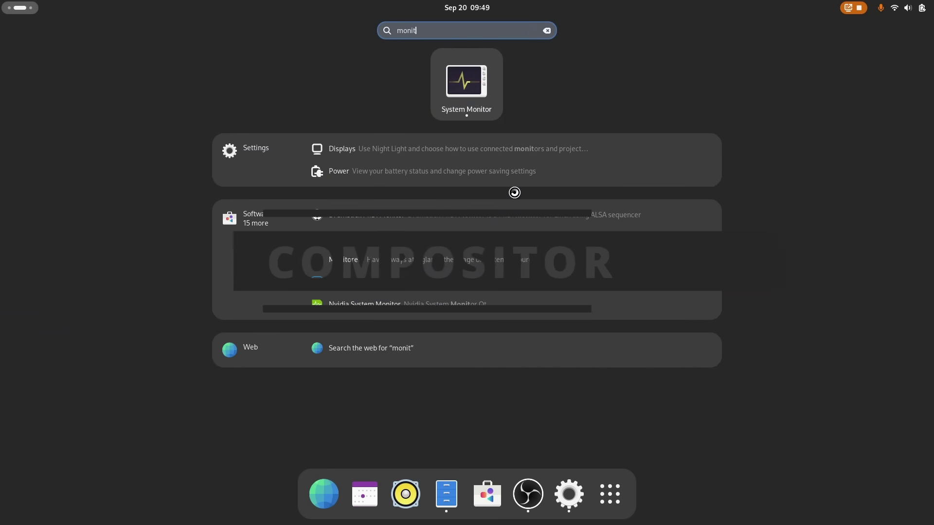
{"action": "key", "text": "Return"}
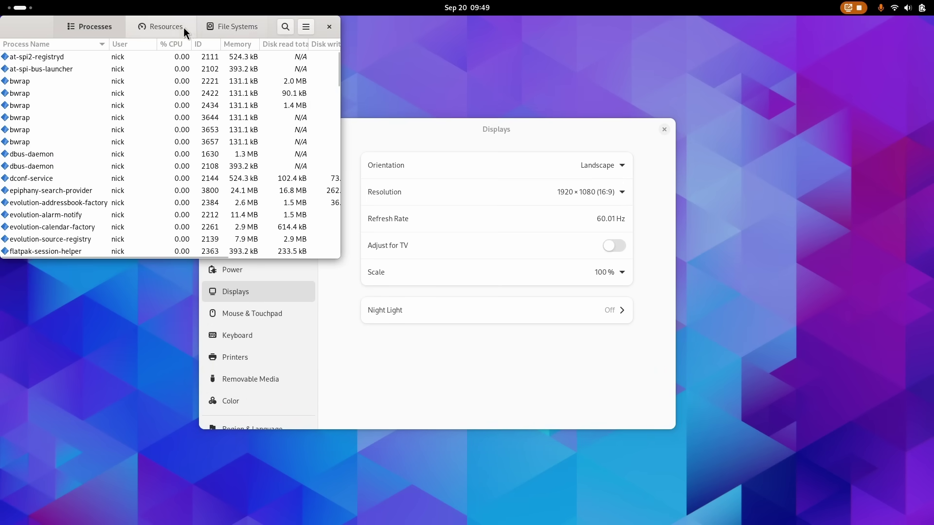
{"action": "left_click_drag", "start_coordinate": [182, 27], "coordinate": [355, 82]}
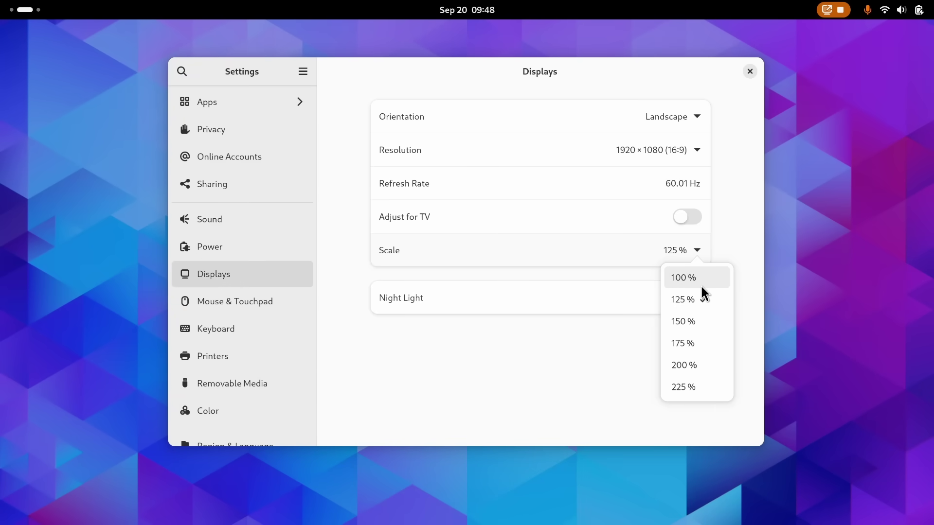
- Open and dismiss the Settings main menu, then move the window left and down
{"action": "left_click", "coordinate": [303, 72]}
{"action": "left_click", "coordinate": [463, 85]}
{"action": "left_click_drag", "start_coordinate": [506, 79], "coordinate": [438, 92]}
- Move the Settings window right and list the display scale options from 100 % to 225 %
{"action": "scroll", "coordinate": [35, 11], "scroll_direction": "up", "scroll_amount": 1}
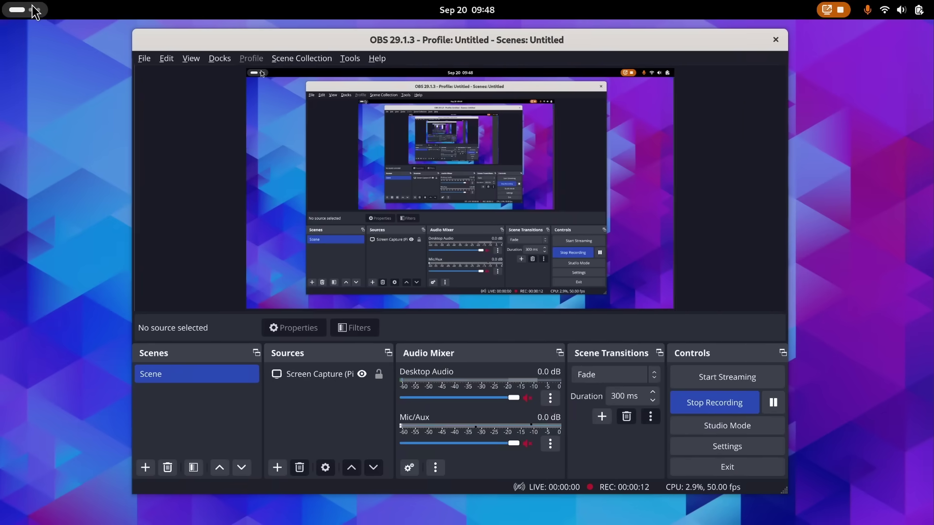
{"action": "scroll", "coordinate": [35, 10], "scroll_direction": "down", "scroll_amount": 2}
{"action": "scroll", "coordinate": [35, 10], "scroll_direction": "up", "scroll_amount": 1}
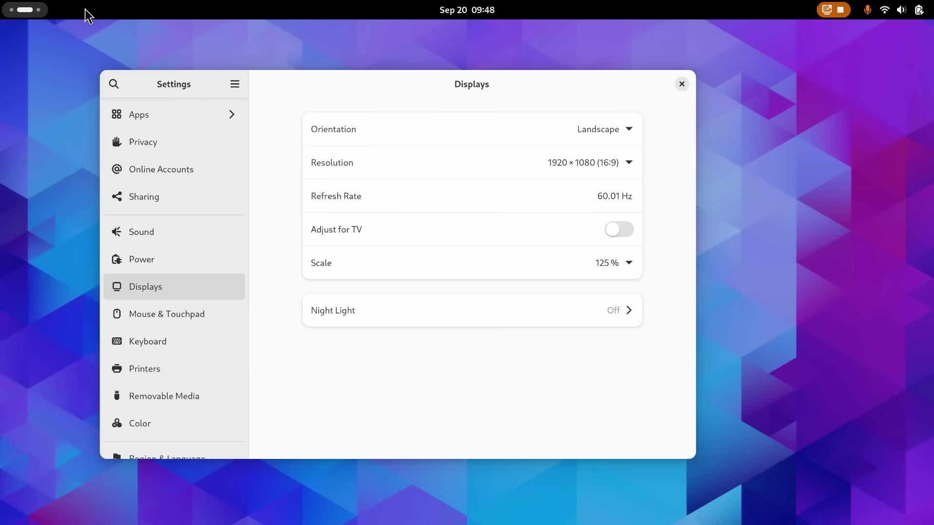
{"action": "left_click_drag", "start_coordinate": [392, 103], "coordinate": [503, 117]}
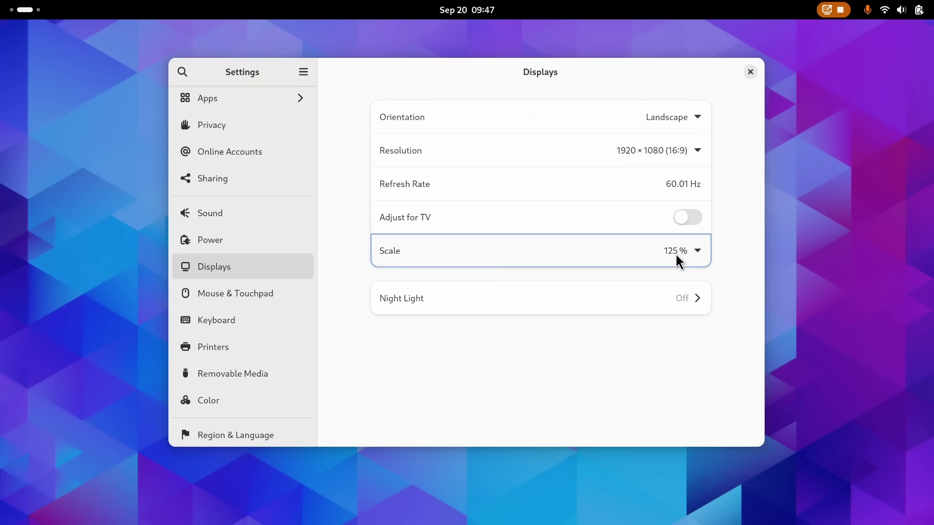
{"action": "left_click", "coordinate": [677, 256]}
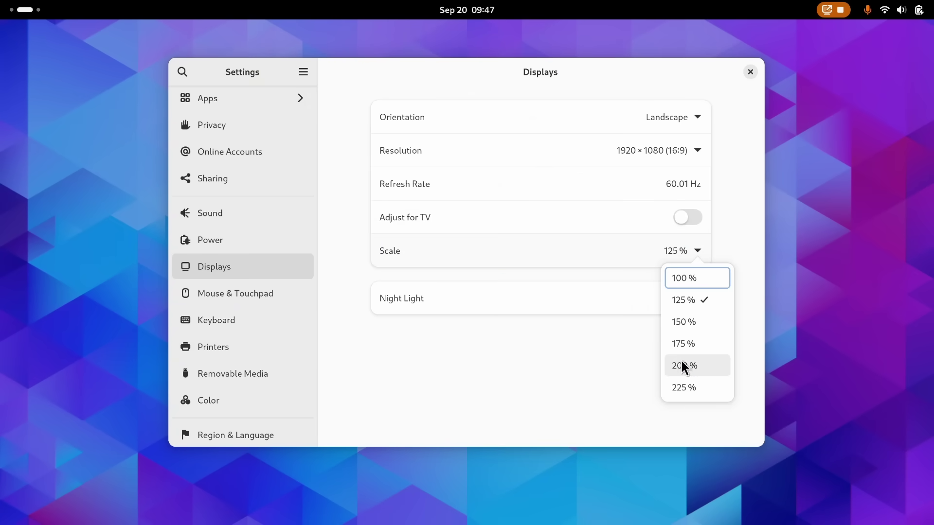
- Pick 100 % display scale, filter System Monitor's processes by 'shel', and rearrange both windows
{"action": "left_click", "coordinate": [714, 277]}
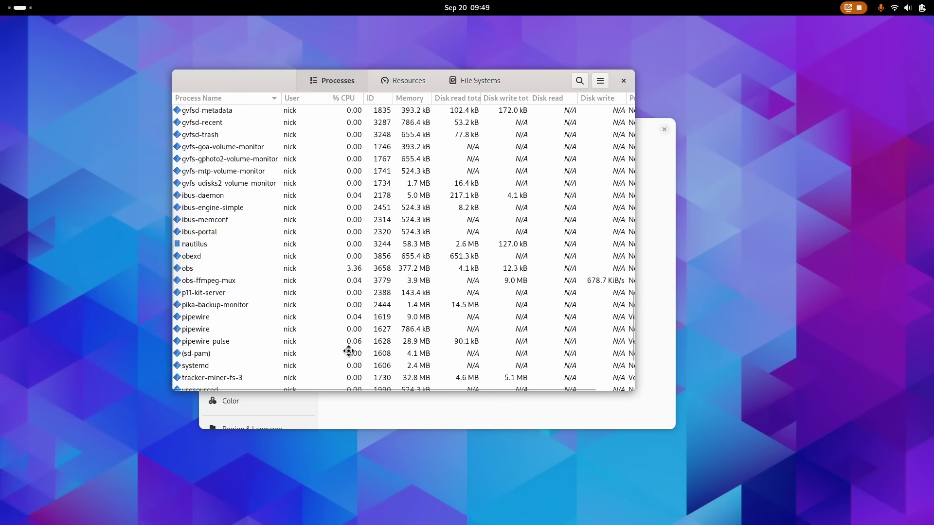
{"action": "scroll", "coordinate": [348, 351], "scroll_direction": "down", "scroll_amount": 3}
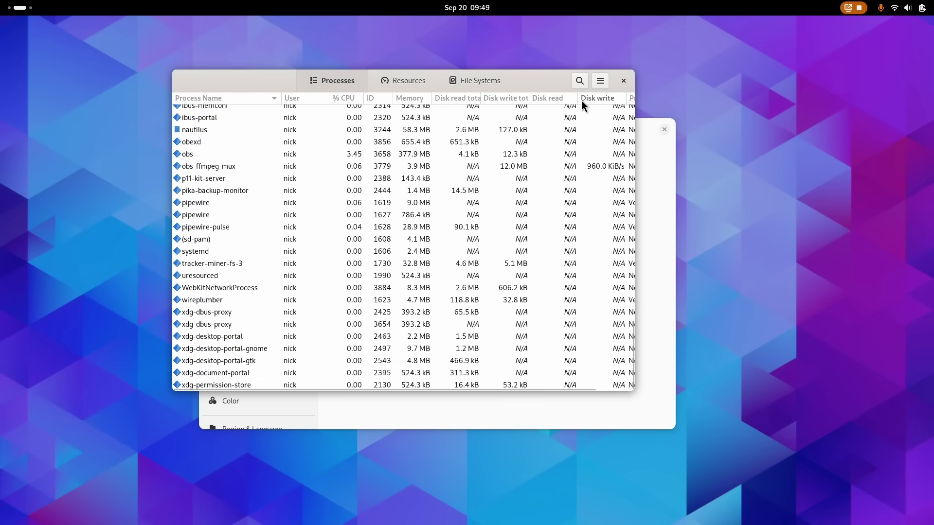
{"action": "left_click", "coordinate": [579, 82]}
{"action": "type", "text": "shell"}
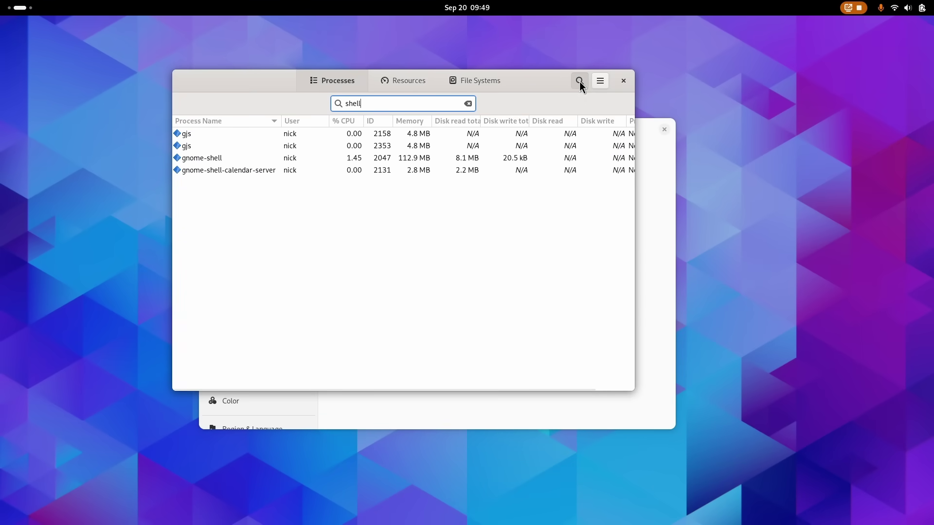
{"action": "left_click_drag", "start_coordinate": [279, 81], "coordinate": [138, 63]}
{"action": "left_click_drag", "start_coordinate": [550, 122], "coordinate": [722, 119]}
- Open the activities overview, scroll through the workspaces, then bring up the app grid
{"action": "key", "text": "super"}
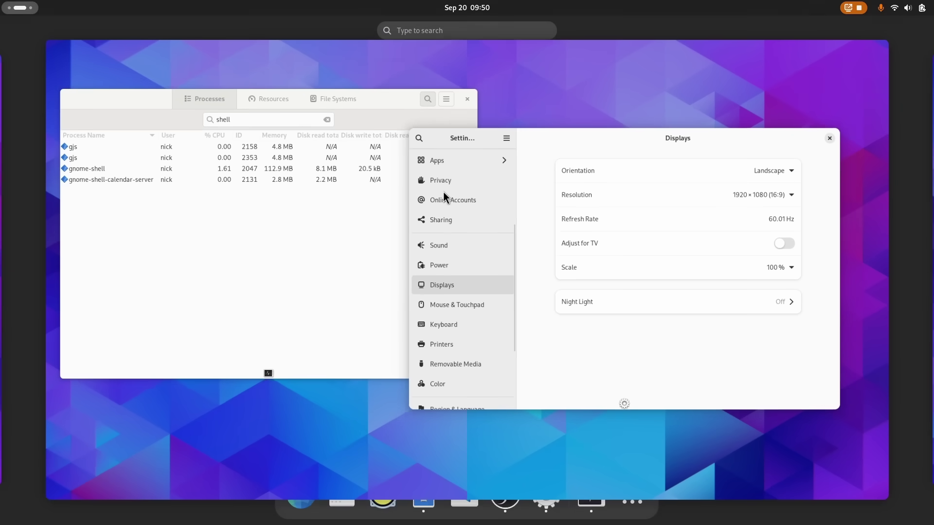
{"action": "scroll", "coordinate": [444, 195], "scroll_direction": "down", "scroll_amount": 1}
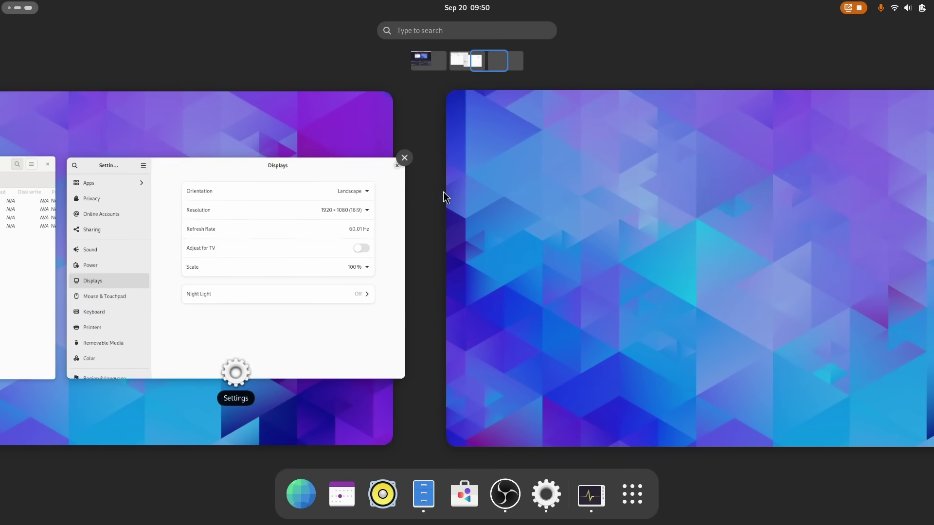
{"action": "scroll", "coordinate": [444, 195], "scroll_direction": "up", "scroll_amount": 2}
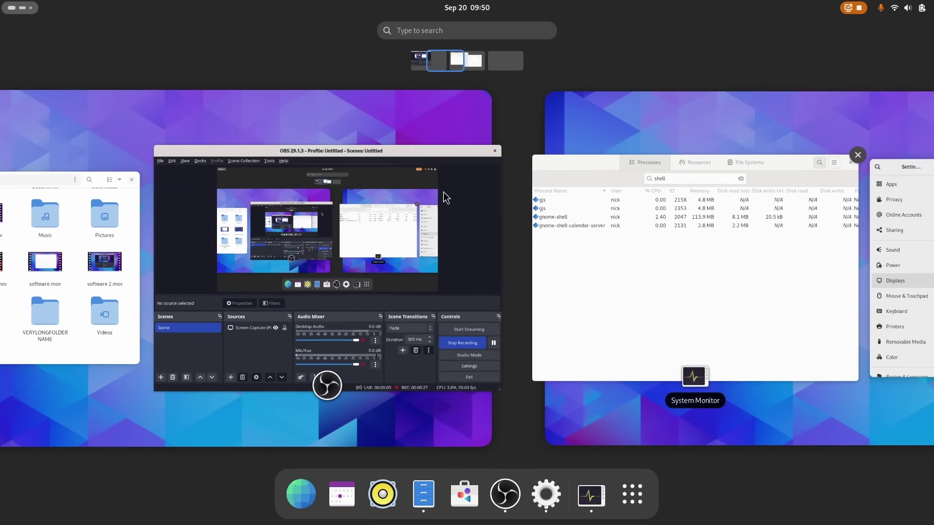
{"action": "scroll", "coordinate": [442, 191], "scroll_direction": "down", "scroll_amount": 1}
{"action": "key", "text": "super"}
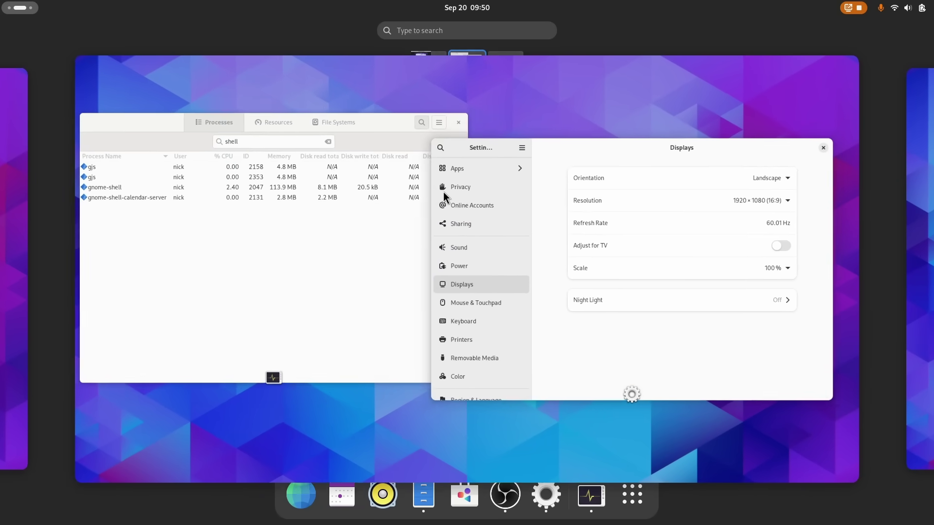
{"action": "key", "text": "super"}
{"action": "key", "text": "super"}
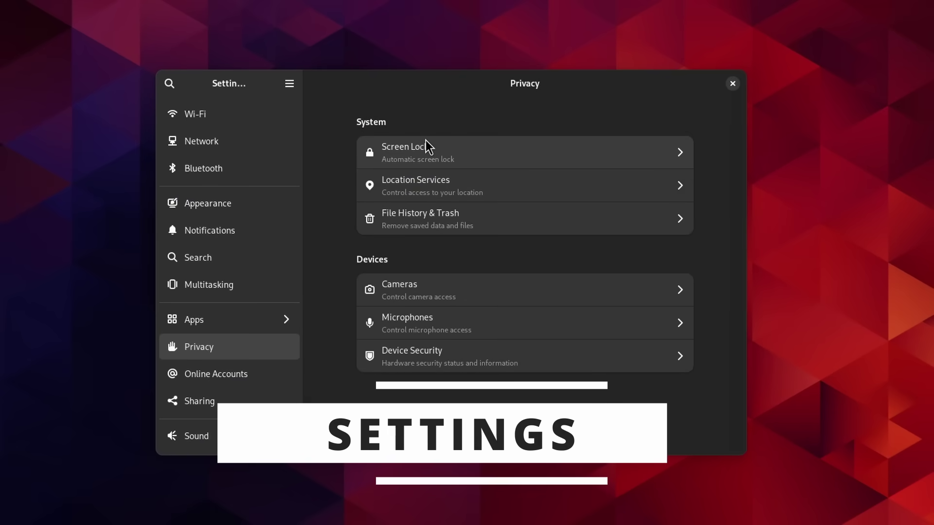
- Look through the Privacy page's Location Services and File History & Trash settings
{"action": "left_click", "coordinate": [496, 186]}
{"action": "key", "text": "Escape"}
{"action": "left_click", "coordinate": [462, 222]}
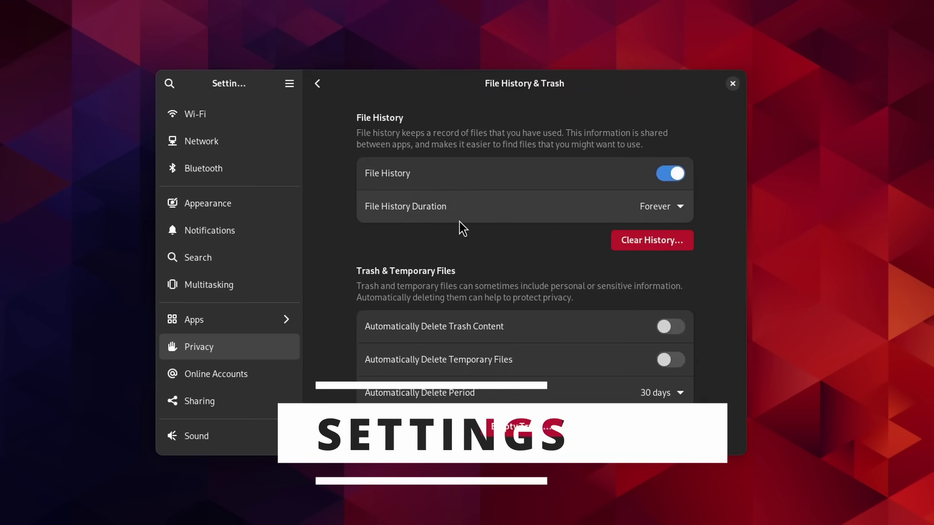
{"action": "key", "text": "Escape"}
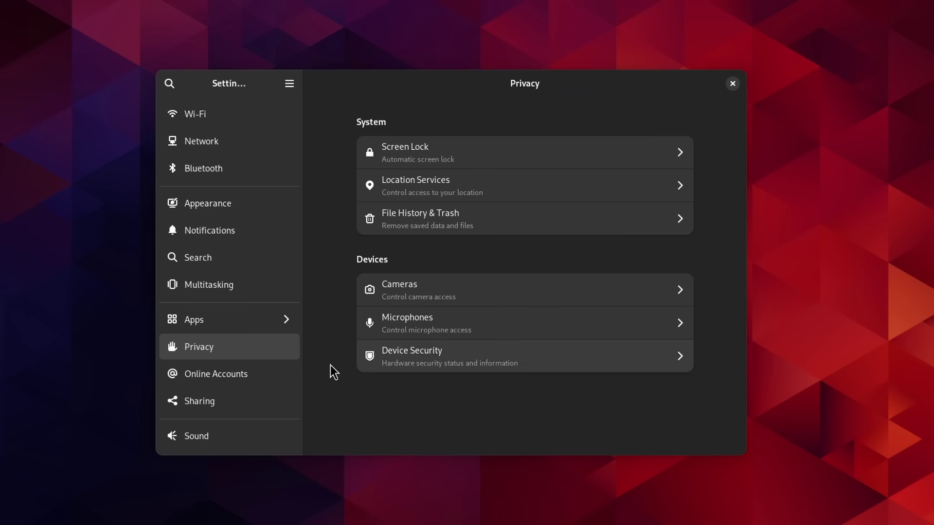
{"action": "scroll", "coordinate": [186, 394], "scroll_direction": "down", "scroll_amount": 10}
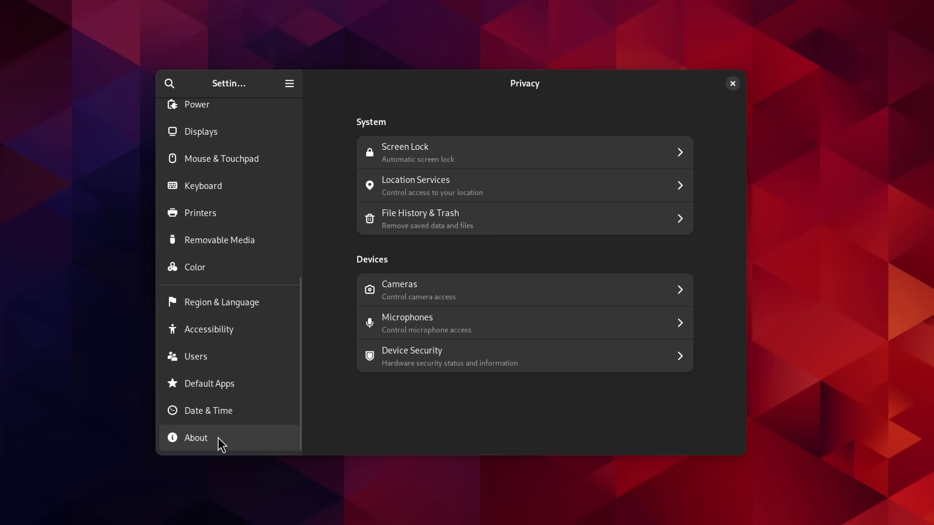
- Open About, show the full system details and copy them to the clipboard
{"action": "left_click", "coordinate": [218, 438]}
{"action": "scroll", "coordinate": [546, 348], "scroll_direction": "down", "scroll_amount": 3}
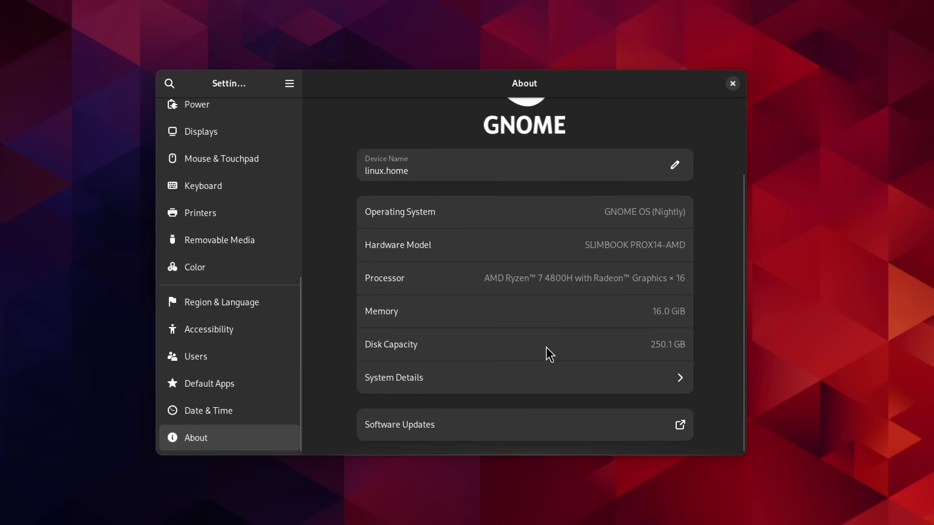
{"action": "left_click", "coordinate": [529, 382]}
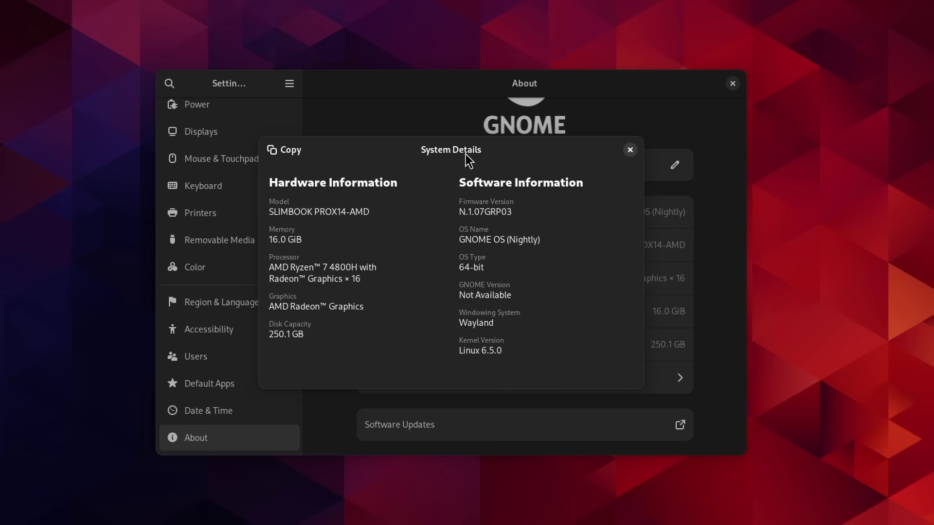
{"action": "left_click_drag", "start_coordinate": [466, 154], "coordinate": [517, 153]}
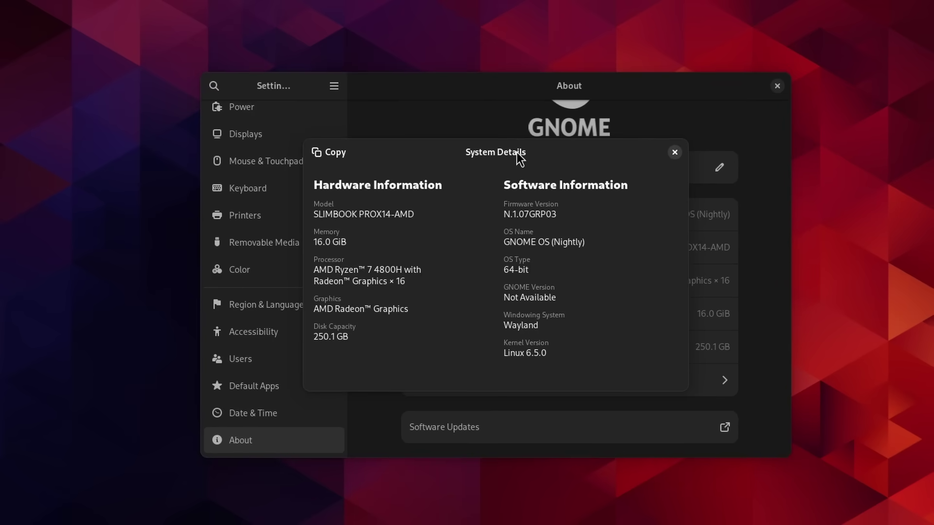
{"action": "left_click", "coordinate": [335, 154]}
- Close the System Details dialog, reopening and closing it twice more
{"action": "key", "text": "Escape"}
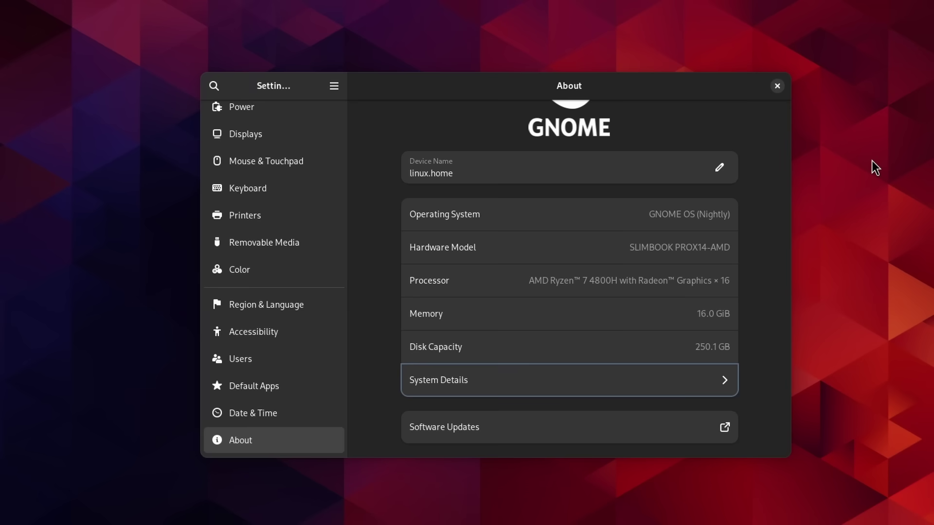
{"action": "left_click", "coordinate": [537, 368]}
{"action": "key", "text": "Escape"}
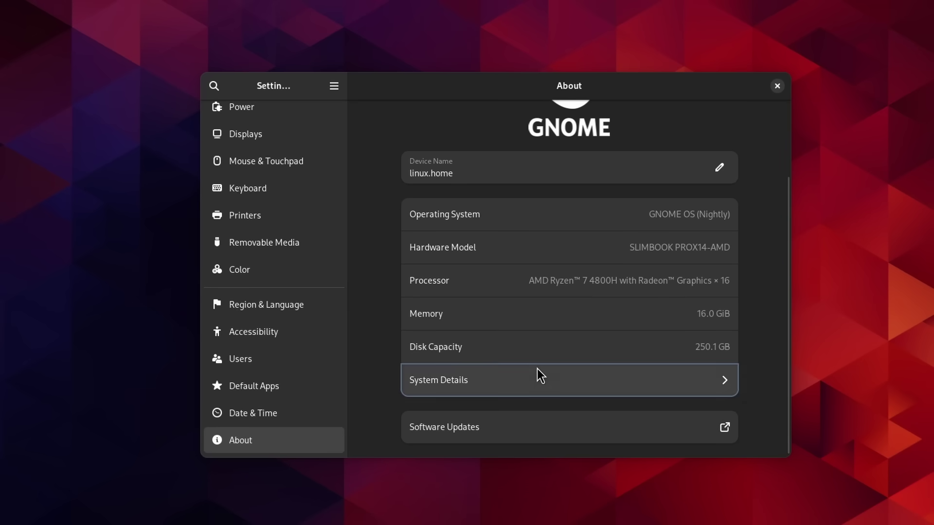
{"action": "left_click", "coordinate": [537, 369]}
{"action": "key", "text": "Escape"}
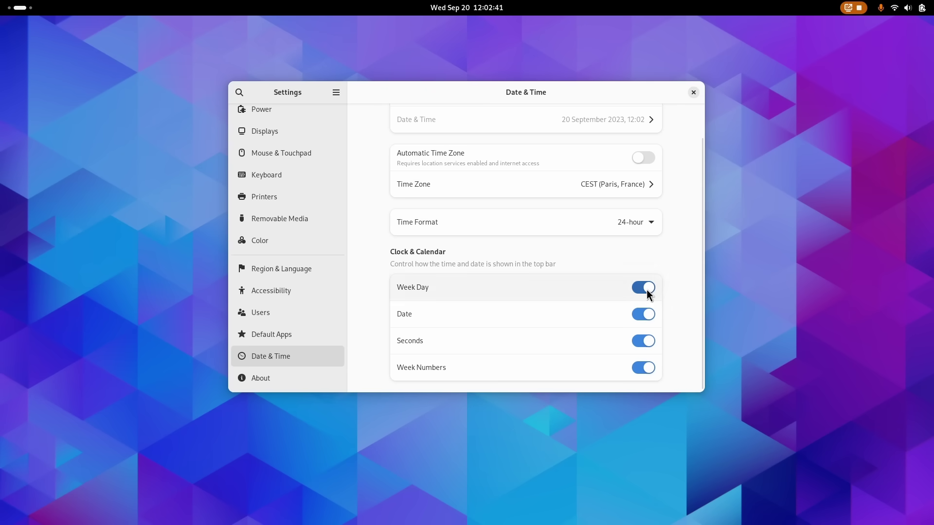
- Show weekday and date in the top-bar clock, keep week numbers on, and check the calendar popup
{"action": "left_click", "coordinate": [647, 290]}
{"action": "left_click", "coordinate": [647, 314]}
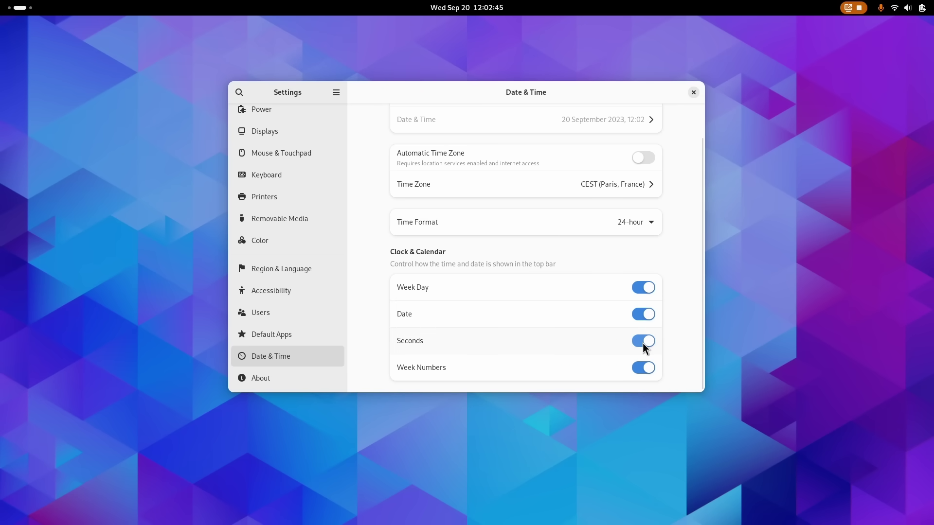
{"action": "left_click", "coordinate": [645, 367]}
{"action": "left_click", "coordinate": [645, 366]}
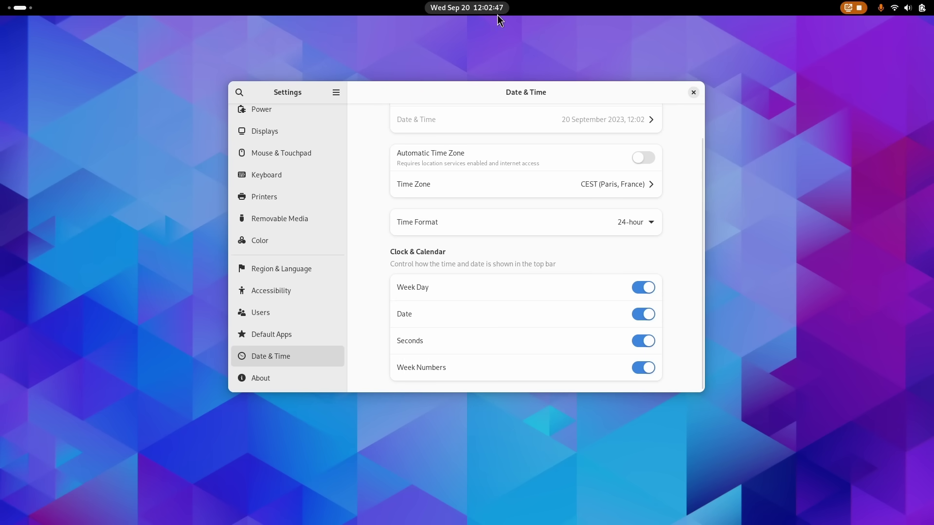
{"action": "left_click", "coordinate": [473, 7]}
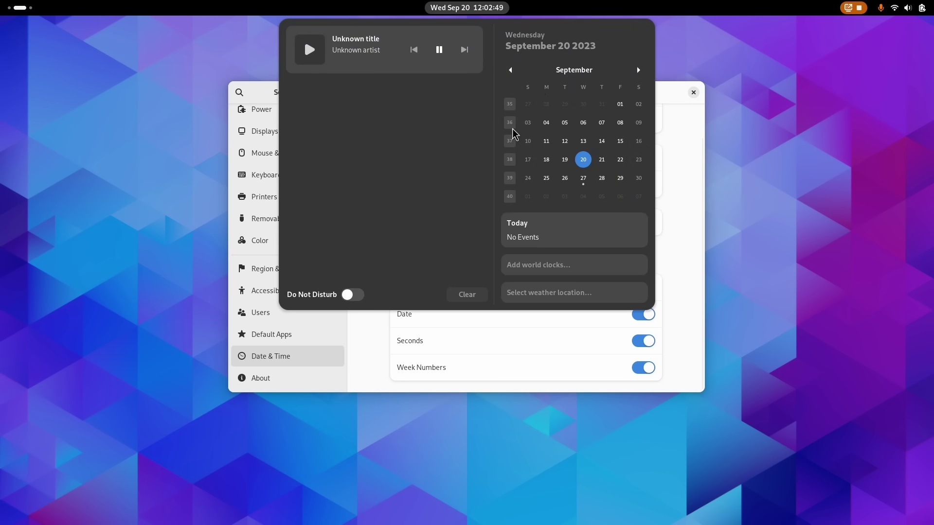
{"action": "left_click", "coordinate": [681, 158]}
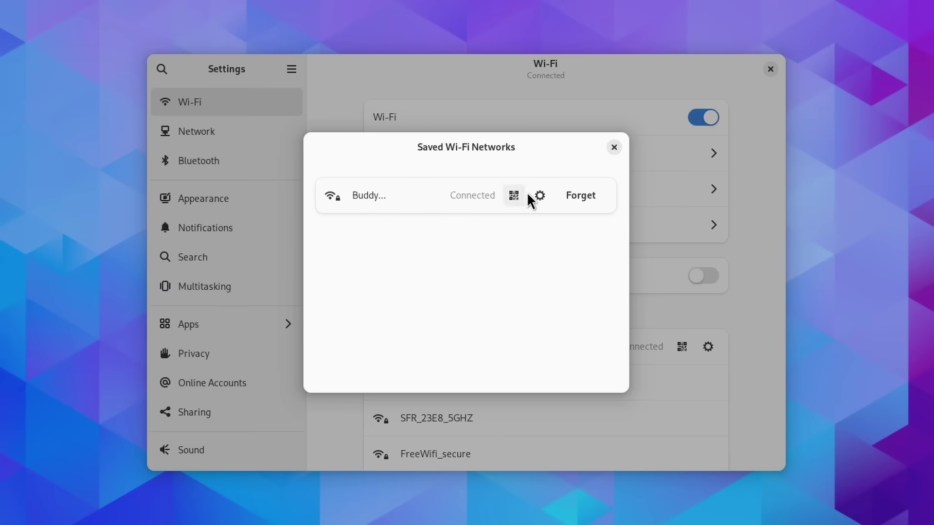
- Start forgetting the connected saved Wi-Fi network, then cancel in the confirmation dialog
{"action": "left_click", "coordinate": [583, 191]}
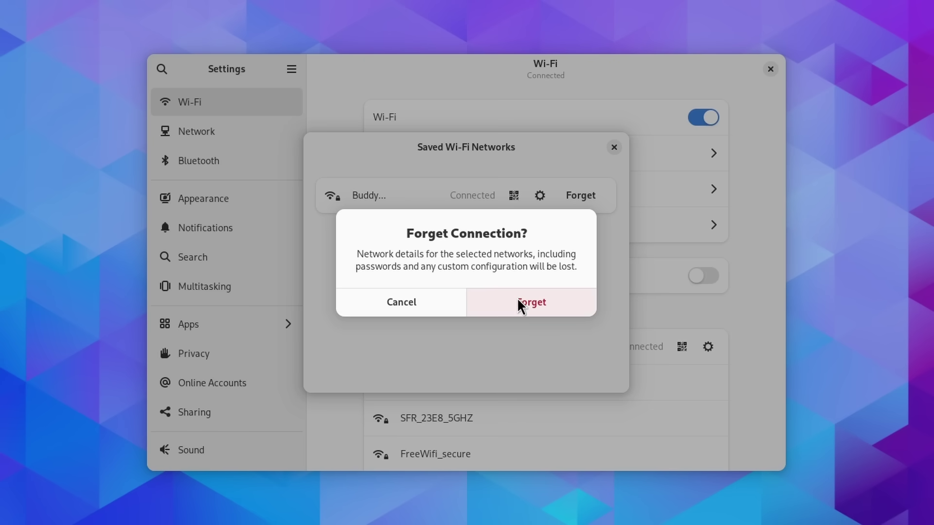
{"action": "left_click", "coordinate": [441, 302]}
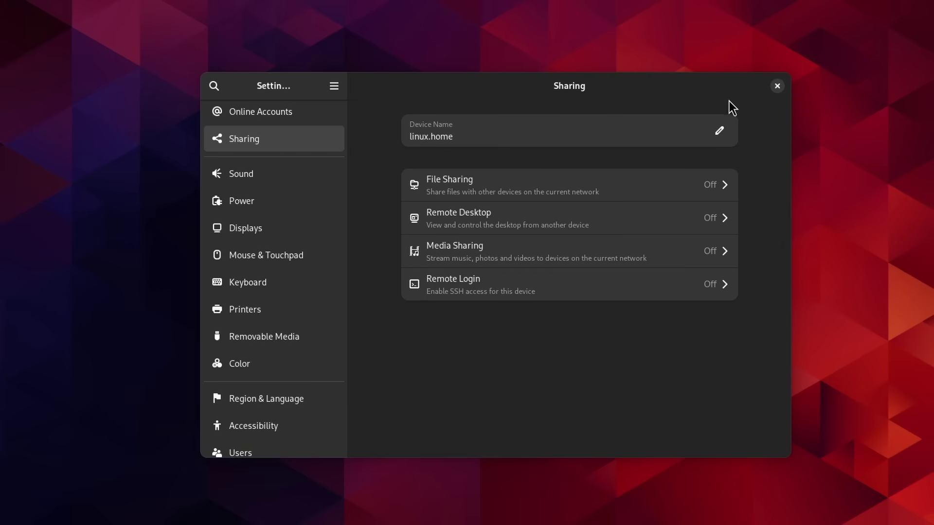
- Search the settings panels for 'comp' to find the Keyboard match, then clear the search
{"action": "left_click", "coordinate": [210, 86]}
{"action": "type", "text": "compose"}
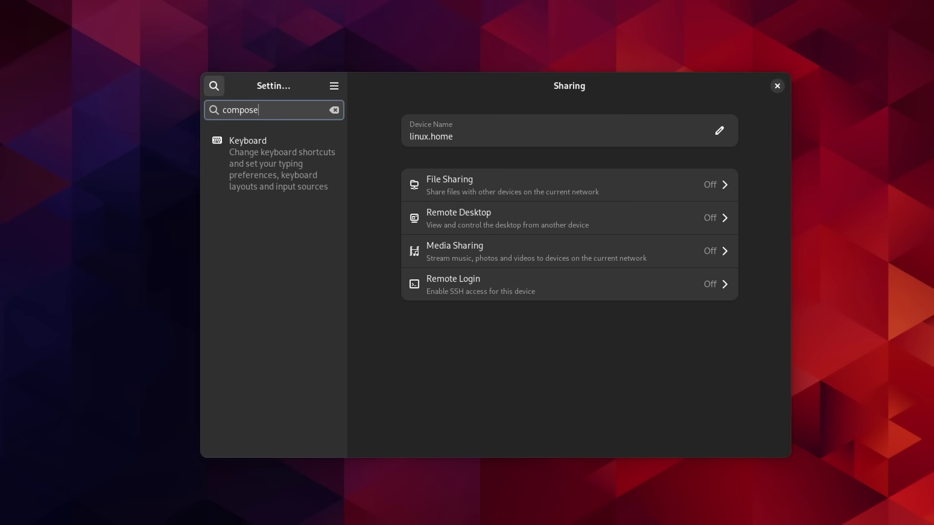
{"action": "key", "text": "Escape"}
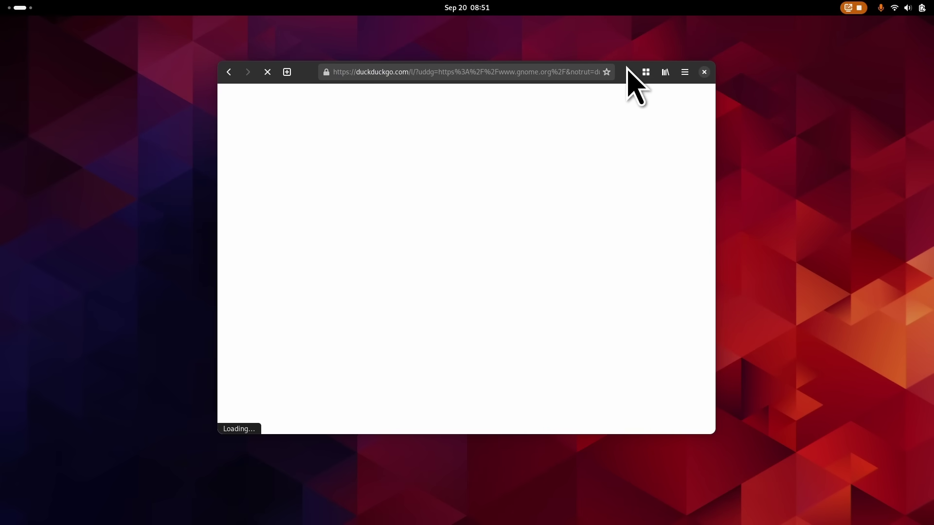
- Move the browser window up-left and enlarge it, then view the Wi-Fi settings
{"action": "left_click_drag", "start_coordinate": [627, 69], "coordinate": [527, 47]}
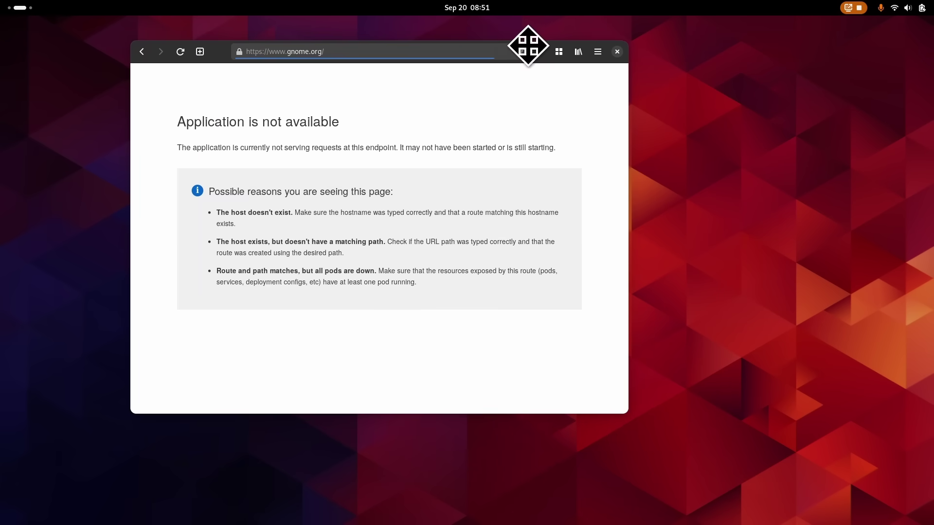
{"action": "left_click_drag", "start_coordinate": [627, 413], "coordinate": [660, 428]}
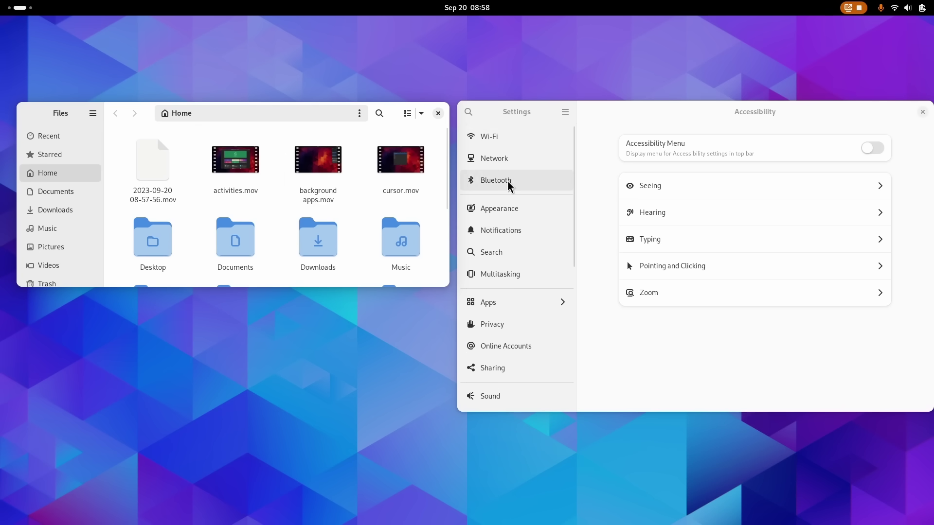
{"action": "left_click", "coordinate": [488, 140]}
{"action": "scroll", "coordinate": [684, 263], "scroll_direction": "down", "scroll_amount": 5}
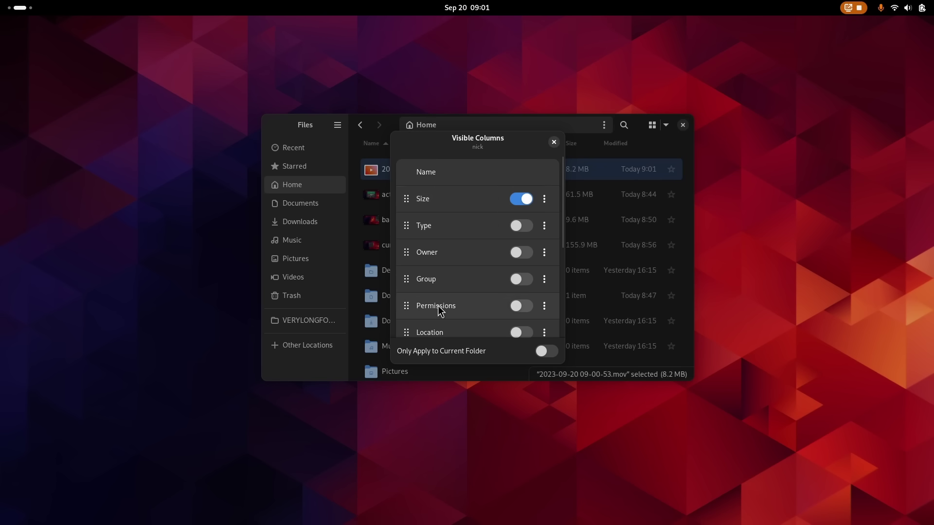
{"action": "scroll", "coordinate": [441, 310], "scroll_direction": "down", "scroll_amount": 5}
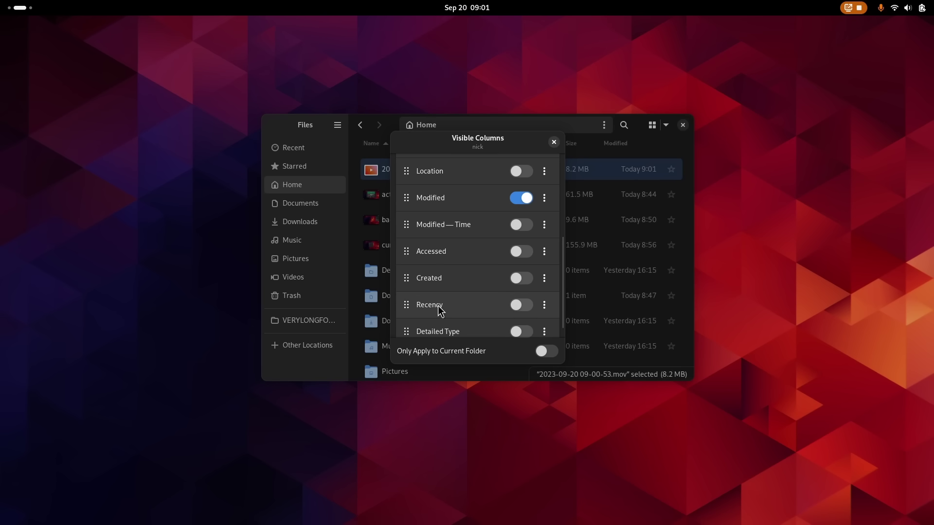
{"action": "scroll", "coordinate": [440, 310], "scroll_direction": "down", "scroll_amount": 1}
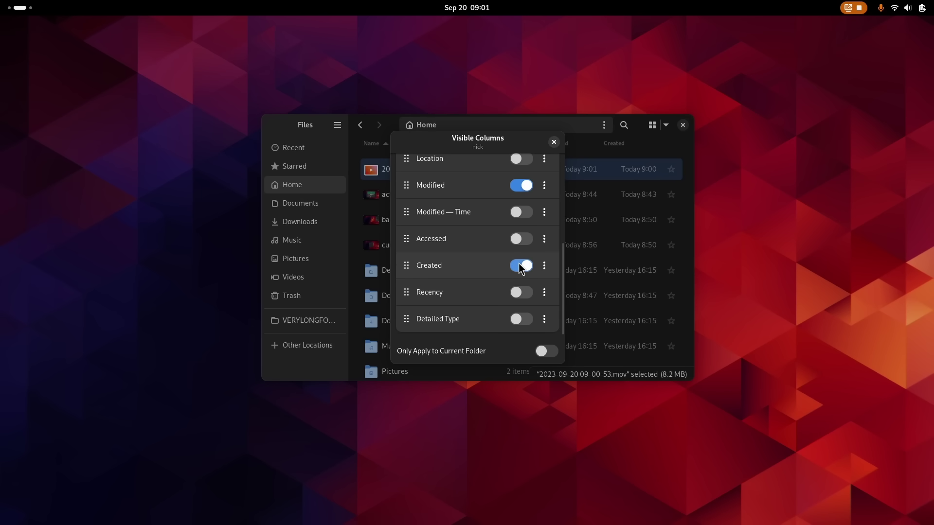